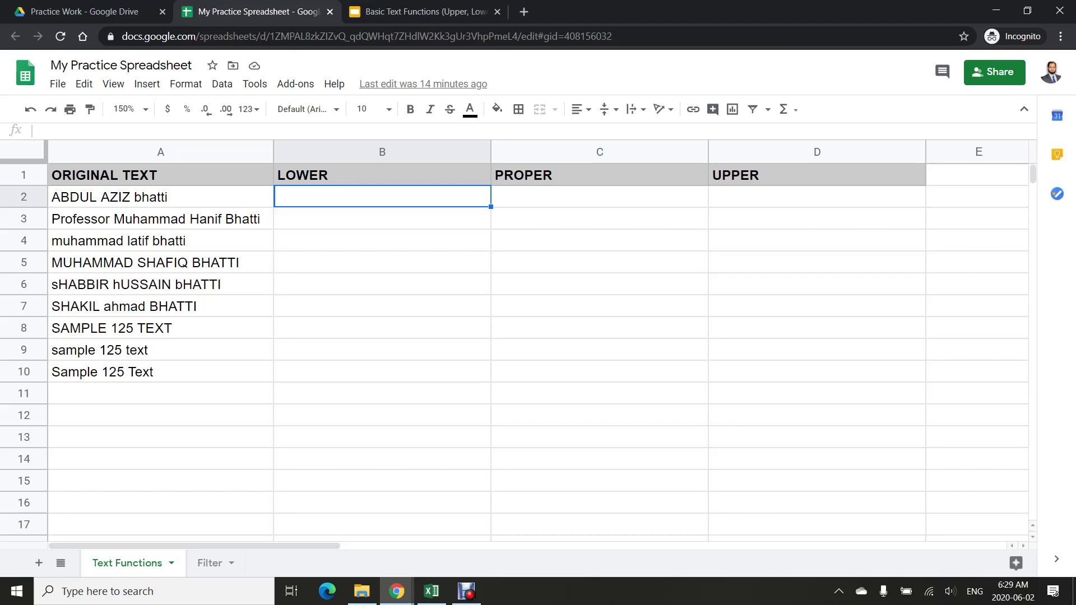
Step: Enter the formula =LOWER(A2) in cell B2 of the LOWER column
text(=lowe)
key(Tab)
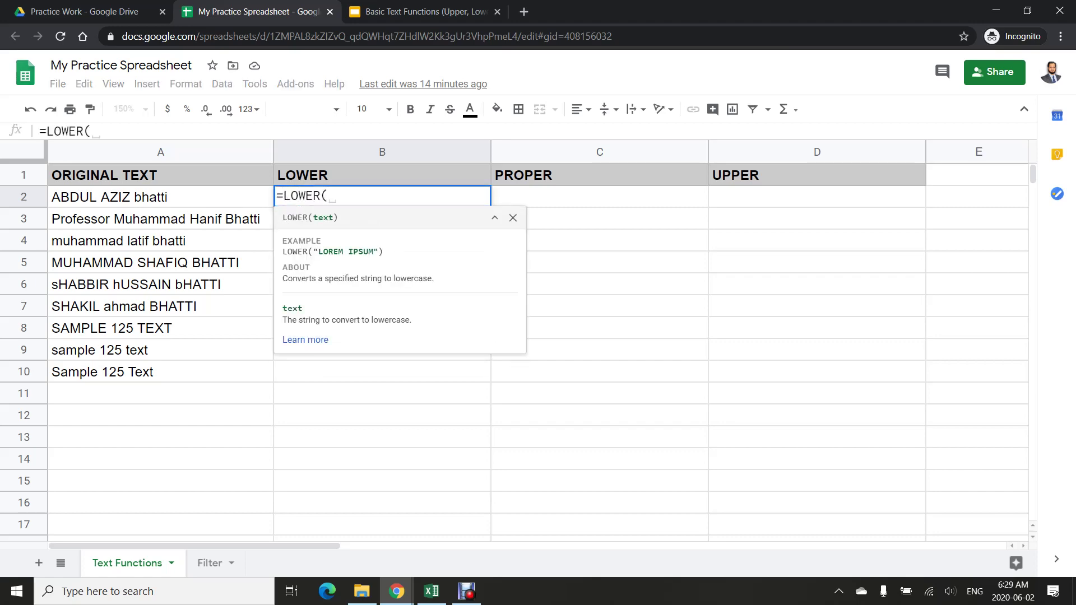
key(Left)
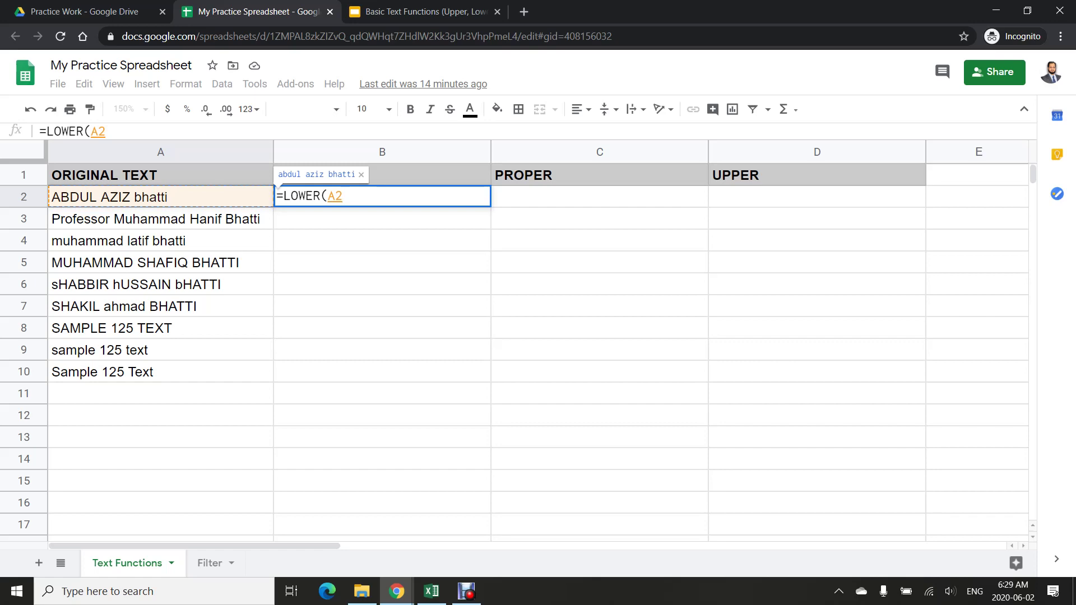
text())
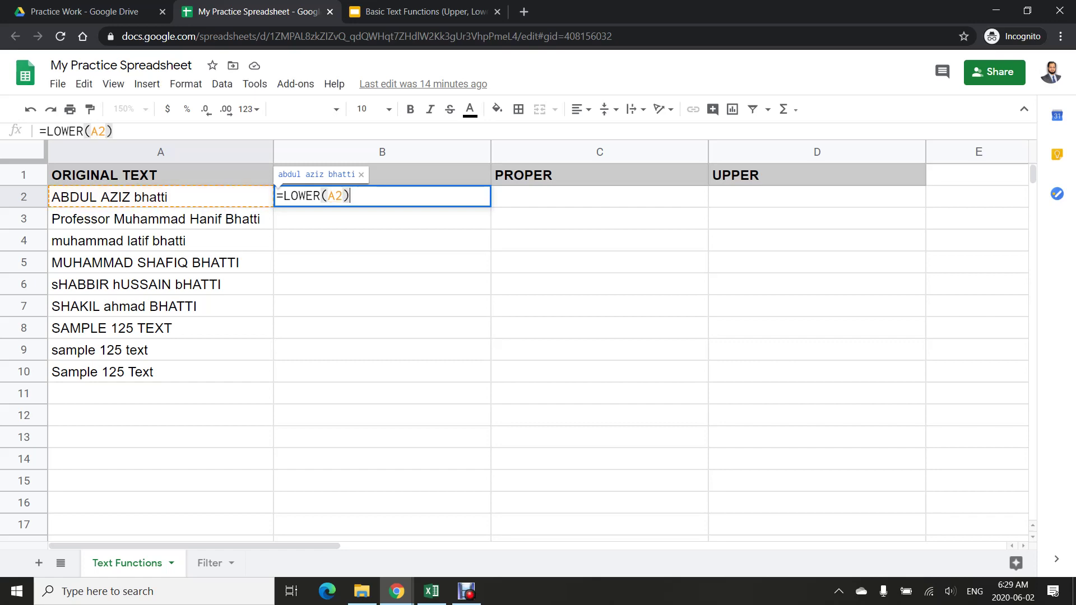
key(Return)
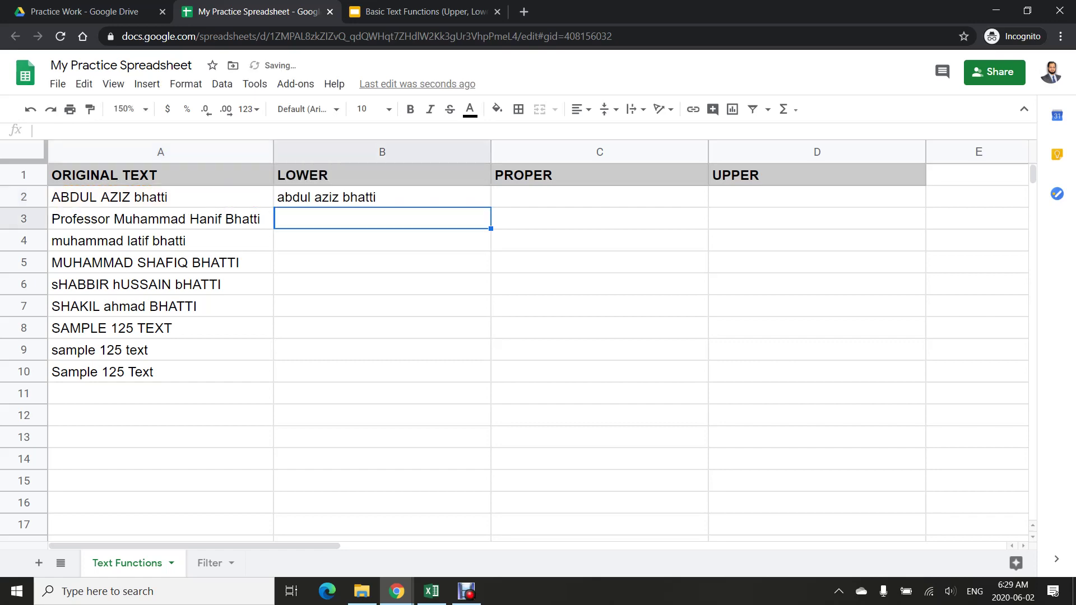
Step: Fill the LOWER formula from B2 down through B10
key(Up)
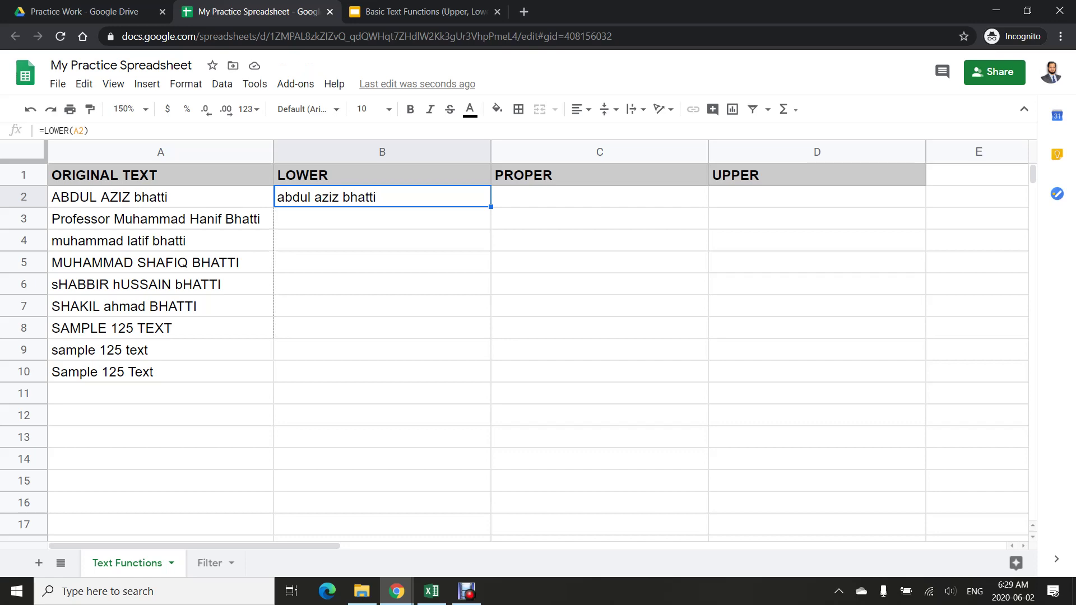
drag(491, 207, 491, 372)
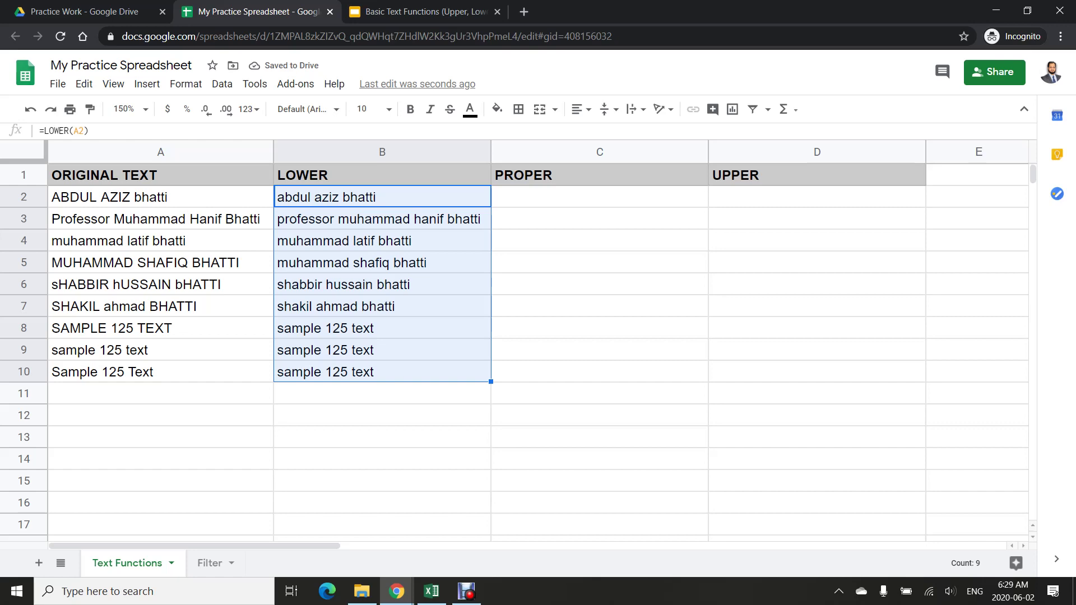
click(382, 328)
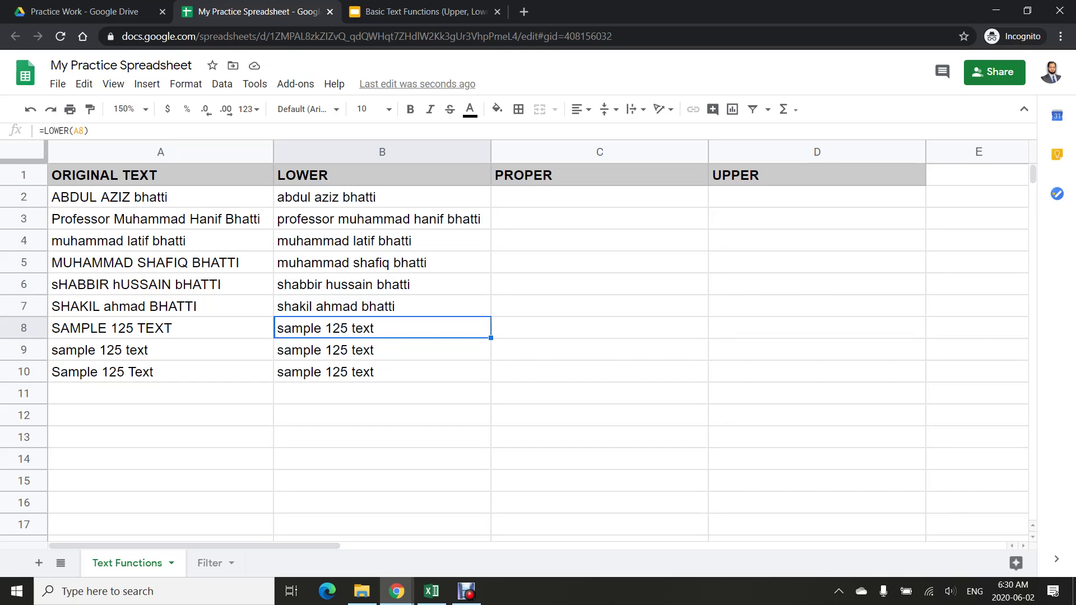
Step: Enter the formula =PROPER(A2) in cell C2 of the PROPER column
click(599, 197)
text(=)
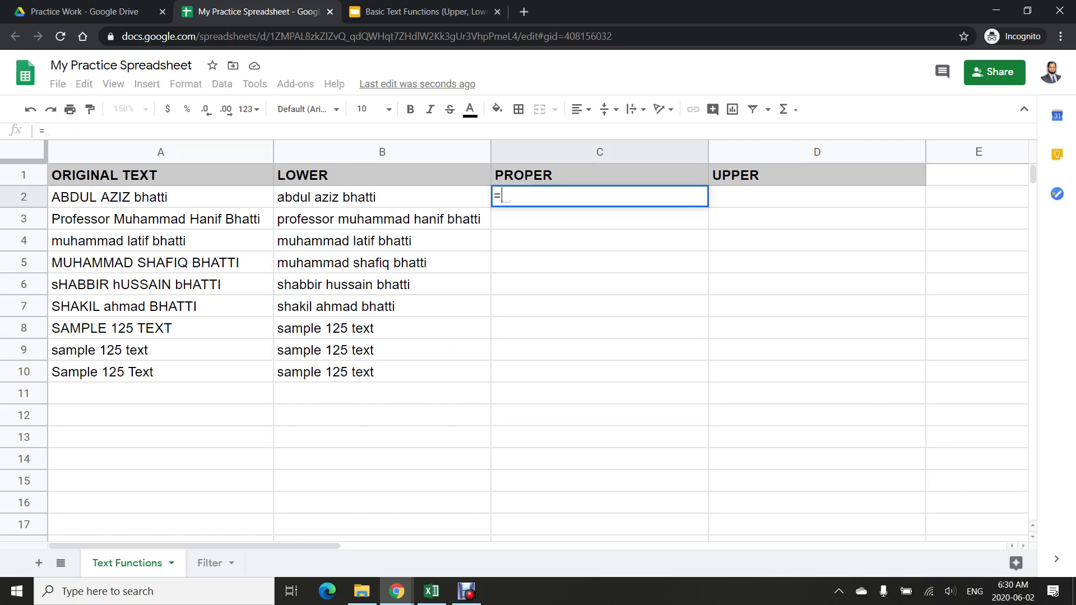
text(prop)
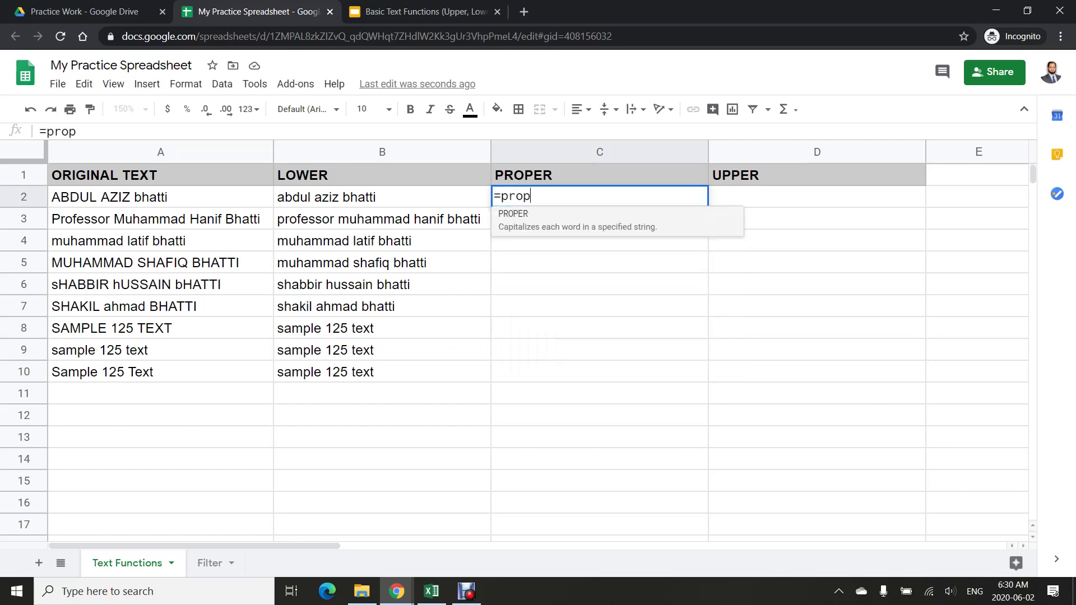
key(Tab)
key(Left)
key(Left)
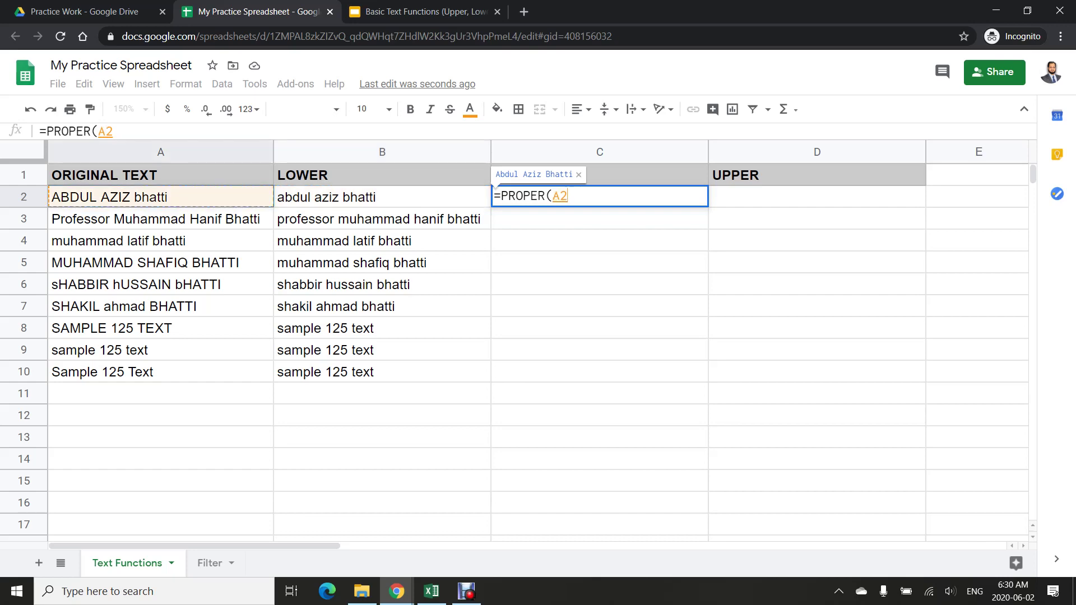
key(Right)
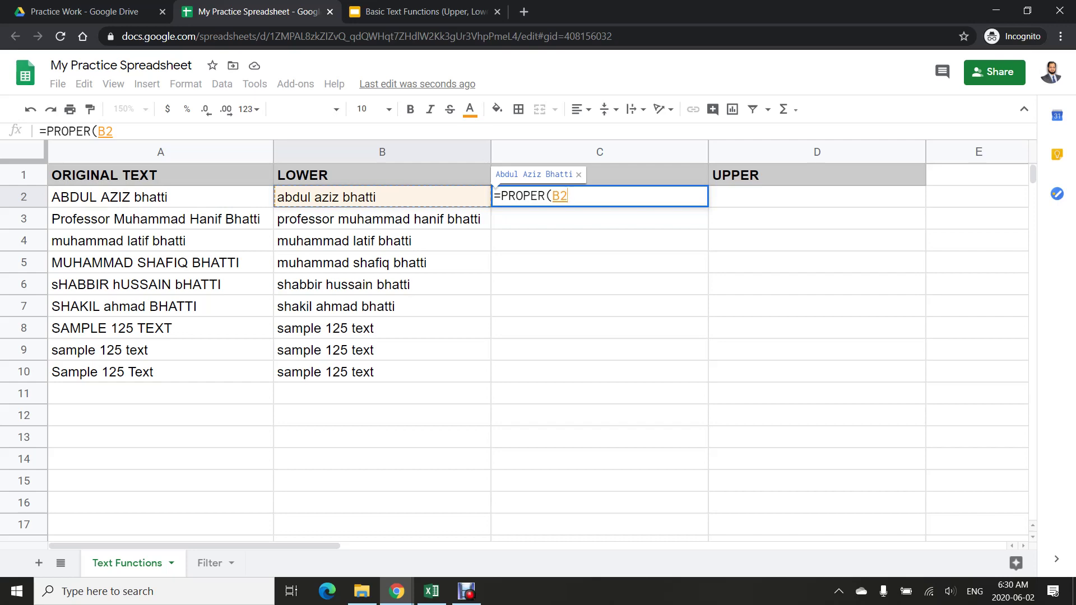
key(Left)
text())
key(Return)
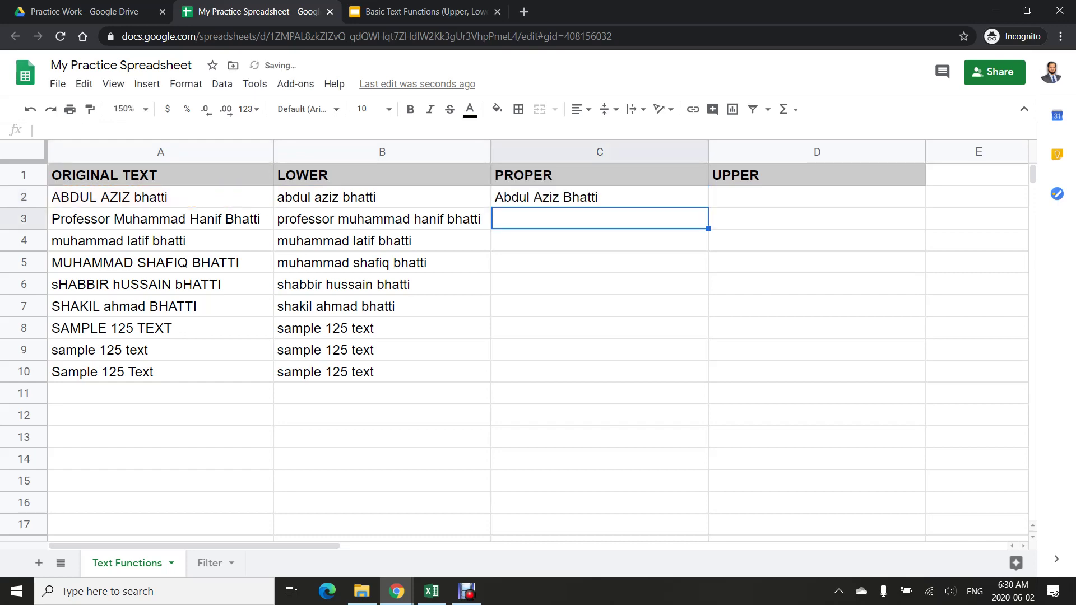
Step: Fill the PROPER formula from C2 down through C10
key(Up)
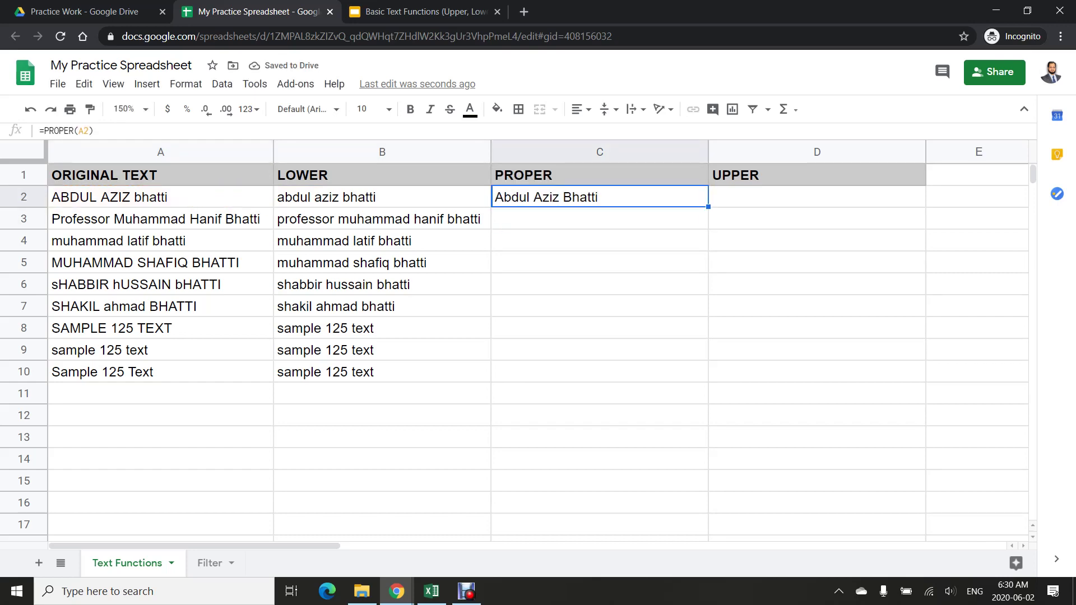
drag(708, 207, 708, 377)
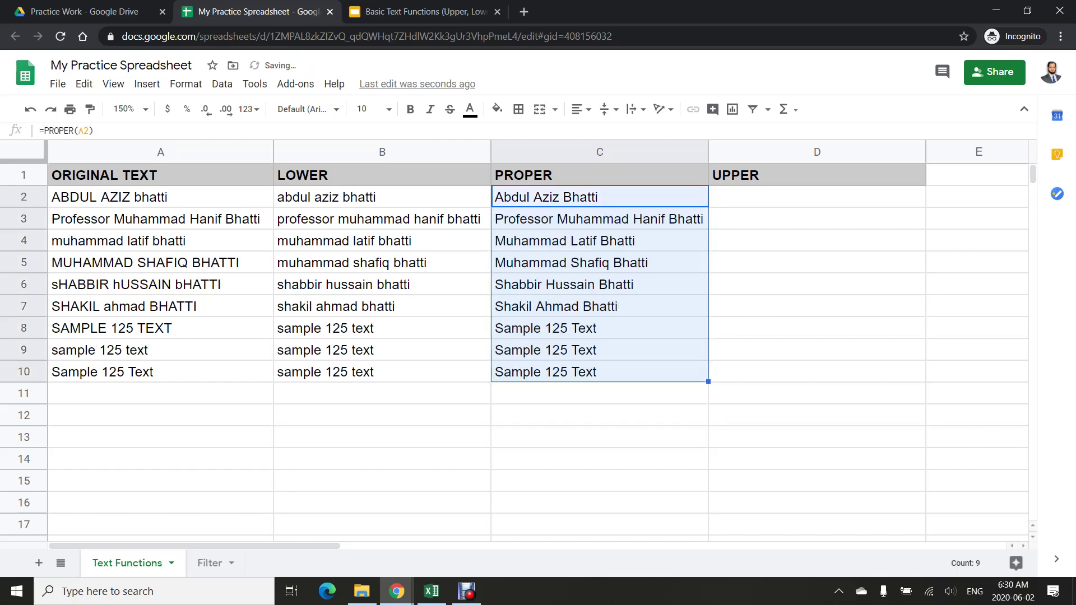
click(599, 218)
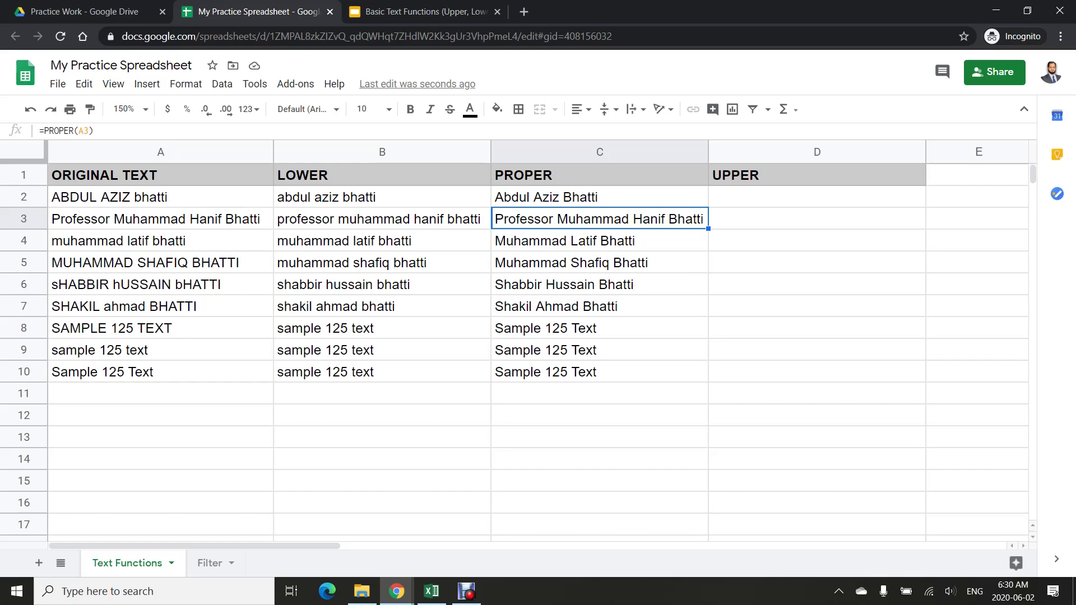
Step: Enter the formula =UPPER(A2) in cell D2 of the UPPER column
click(817, 197)
text(=upp)
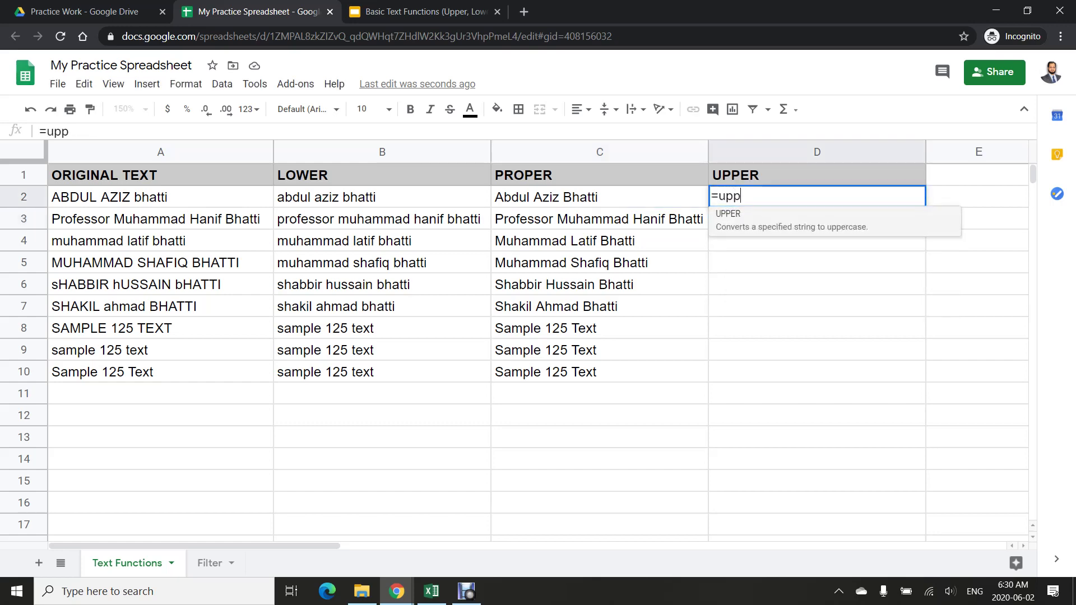
key(Tab)
text(A2)
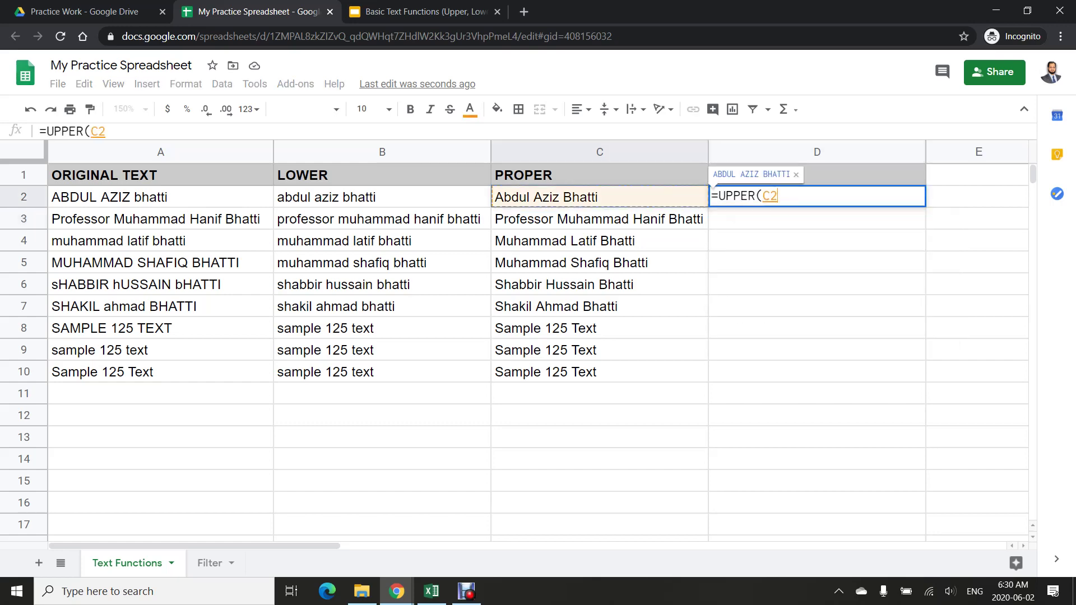
text())
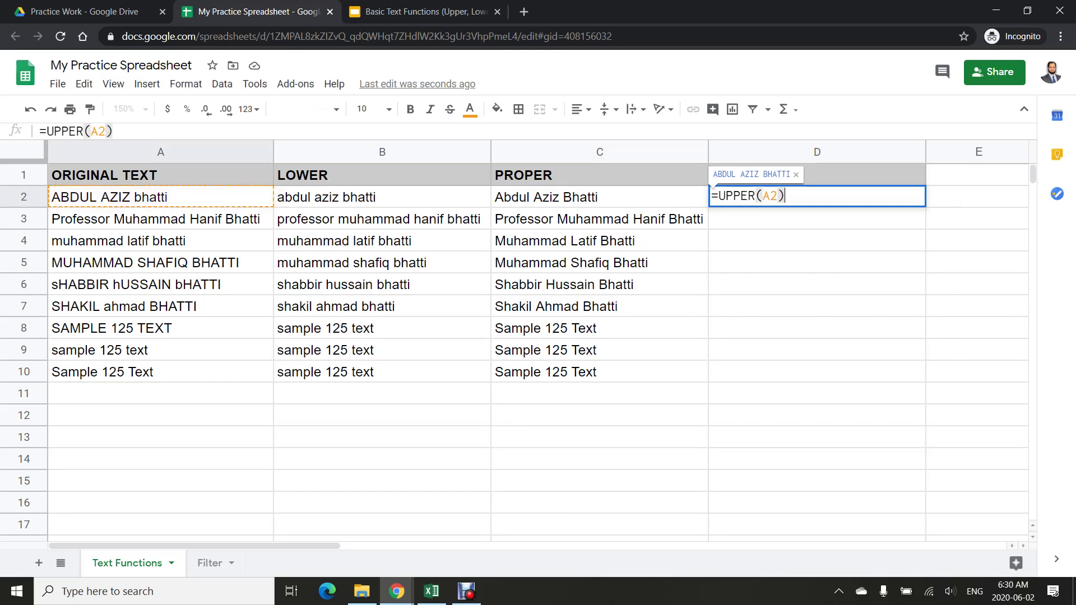
key(Return)
Step: Fill the UPPER formula from D2 down through D10
key(Up)
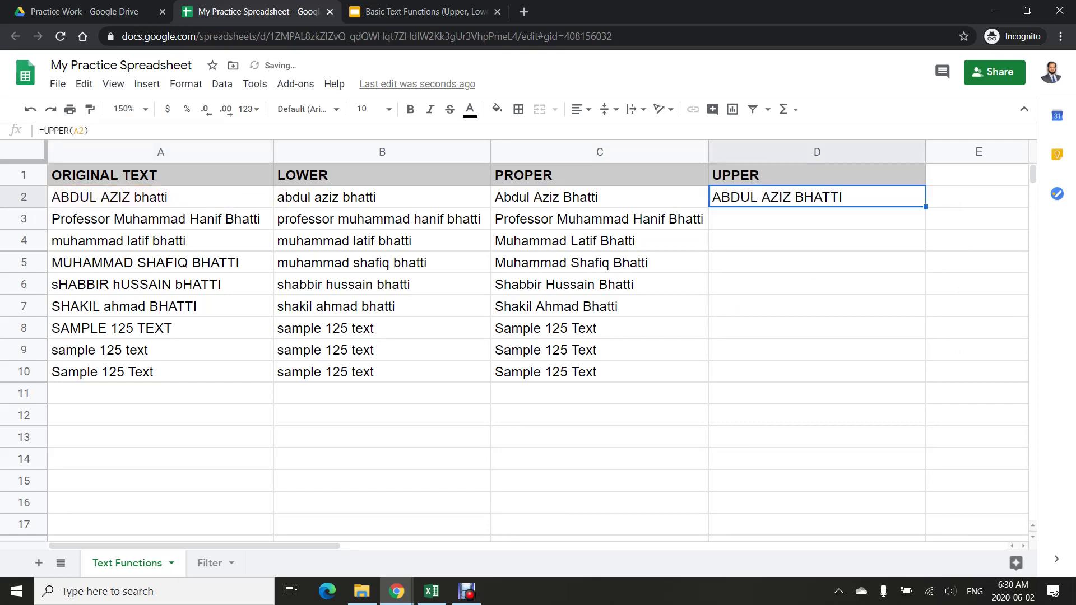
drag(926, 207, 926, 375)
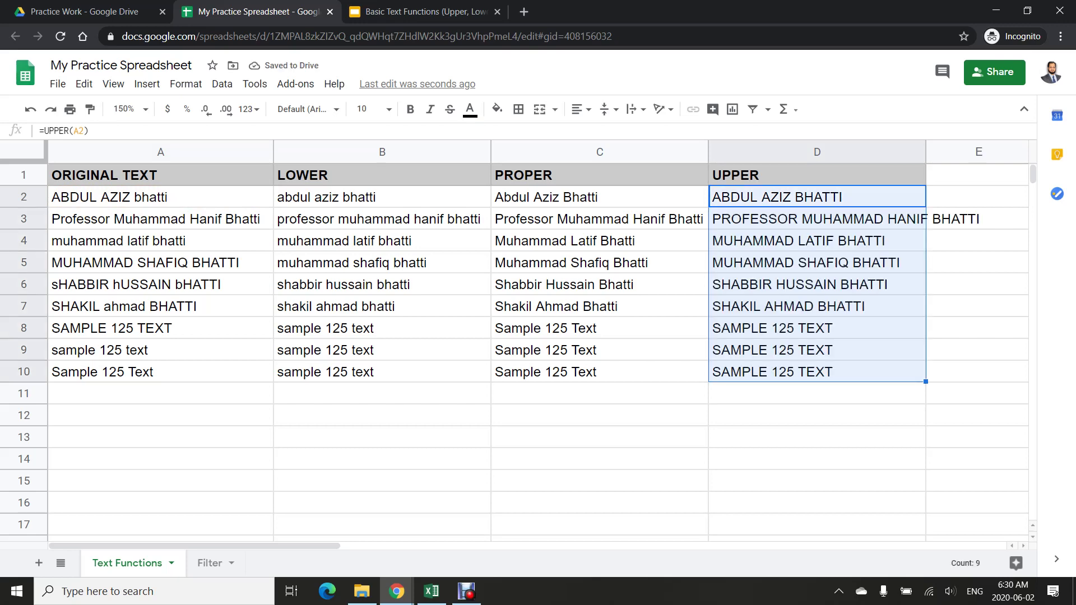
click(161, 218)
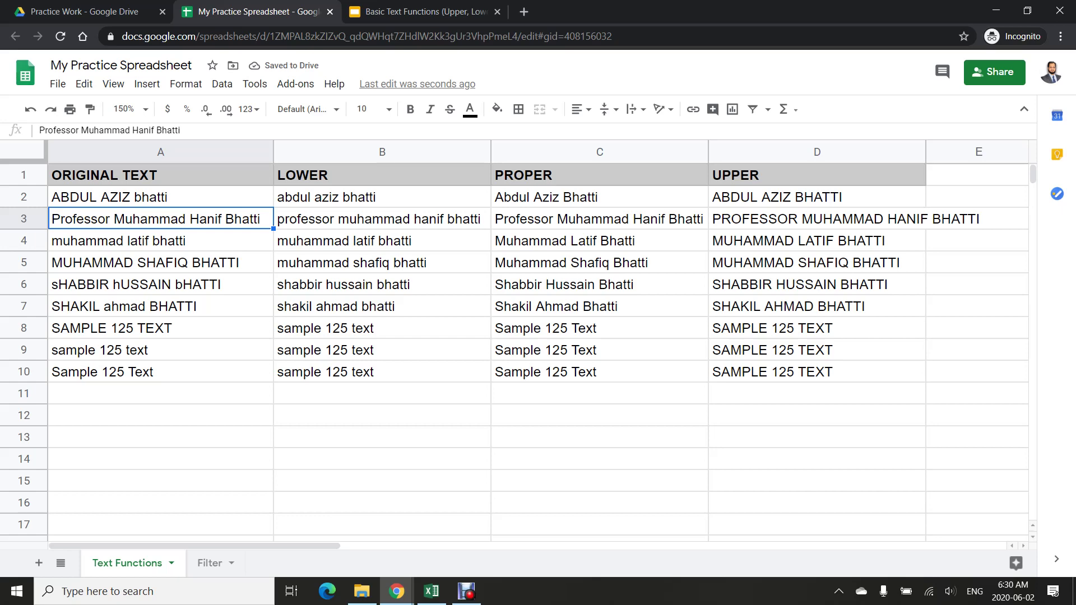
Step: Replace the original text in A8 with "Kasur, Pakistan" and check the converted cells across row 8
click(161, 350)
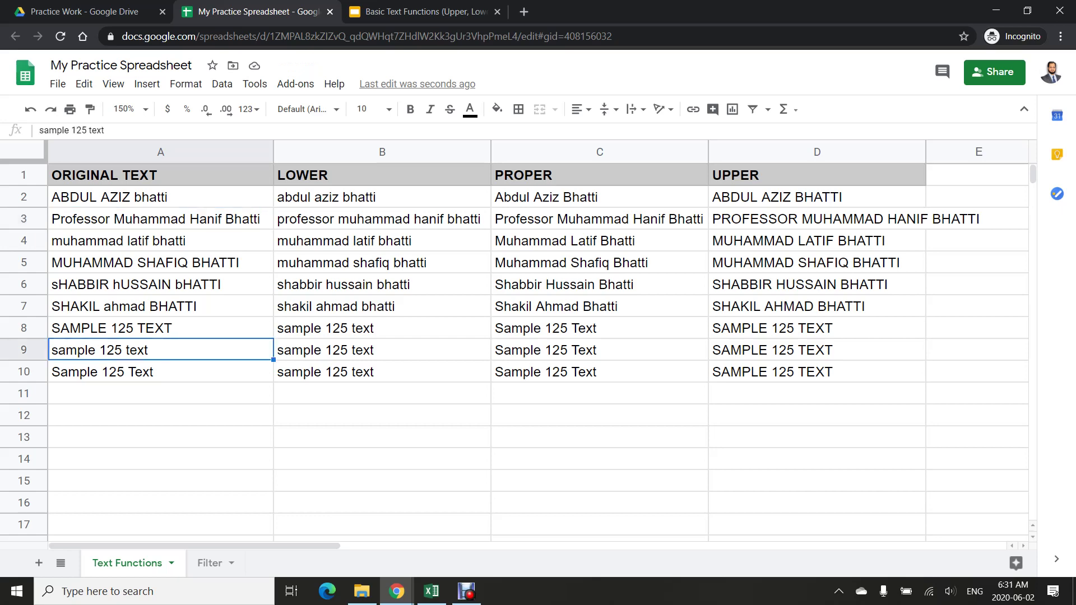
click(161, 327)
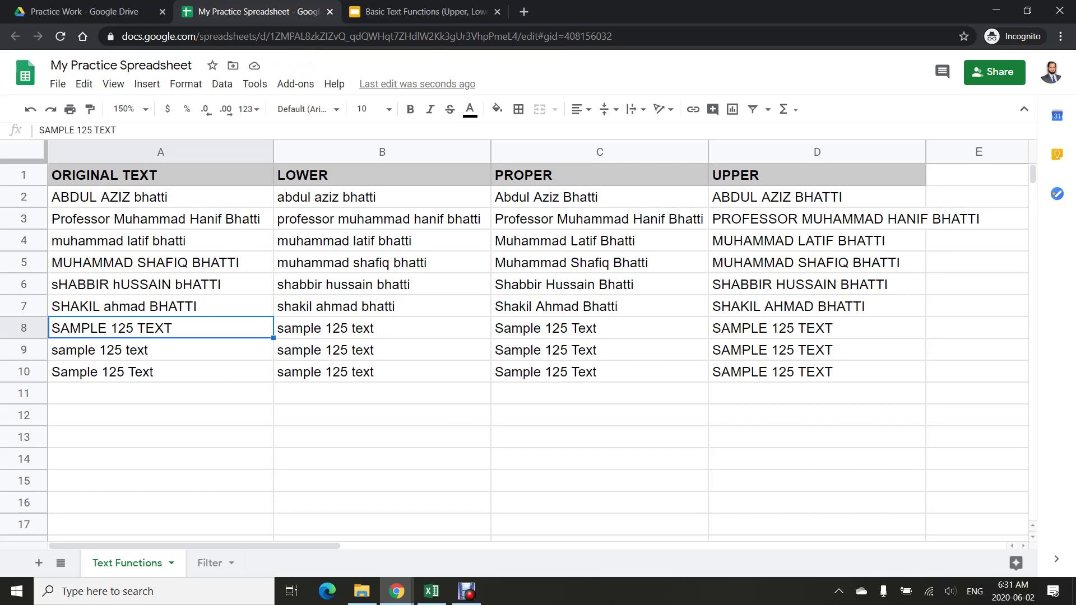
text(Kasur, Pakistan)
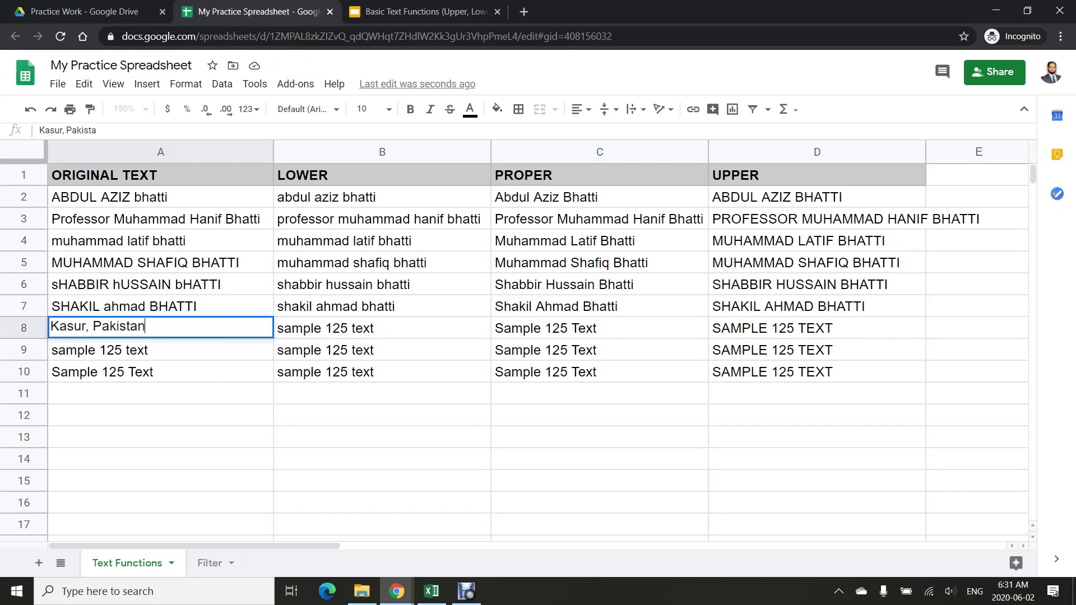
key(Return)
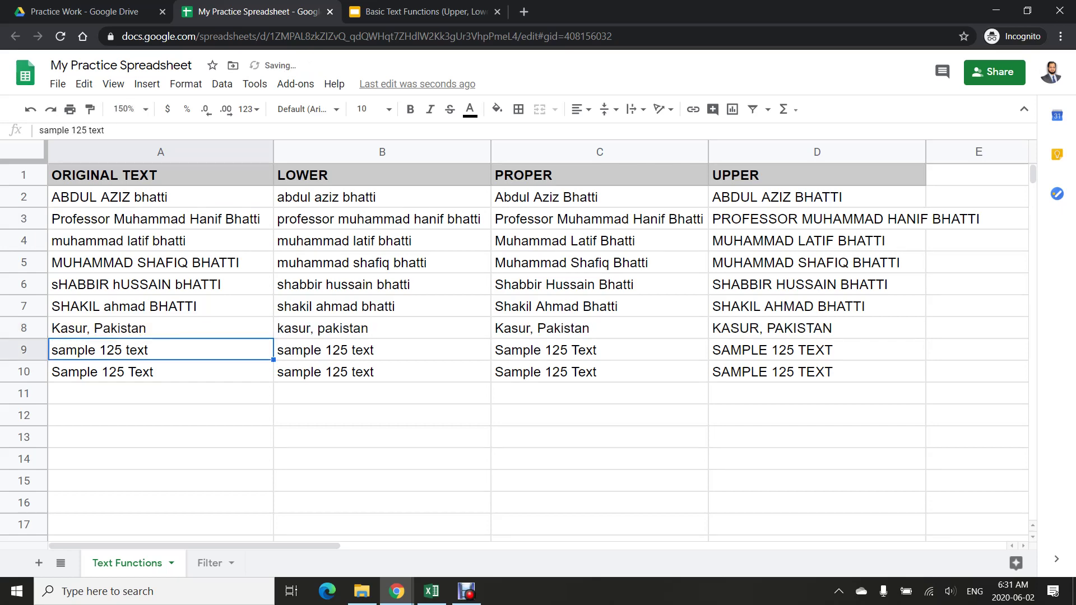
key(Up)
key(Right)
key(Right)
key(Right)
key(Left)
key(Left)
key(Left)
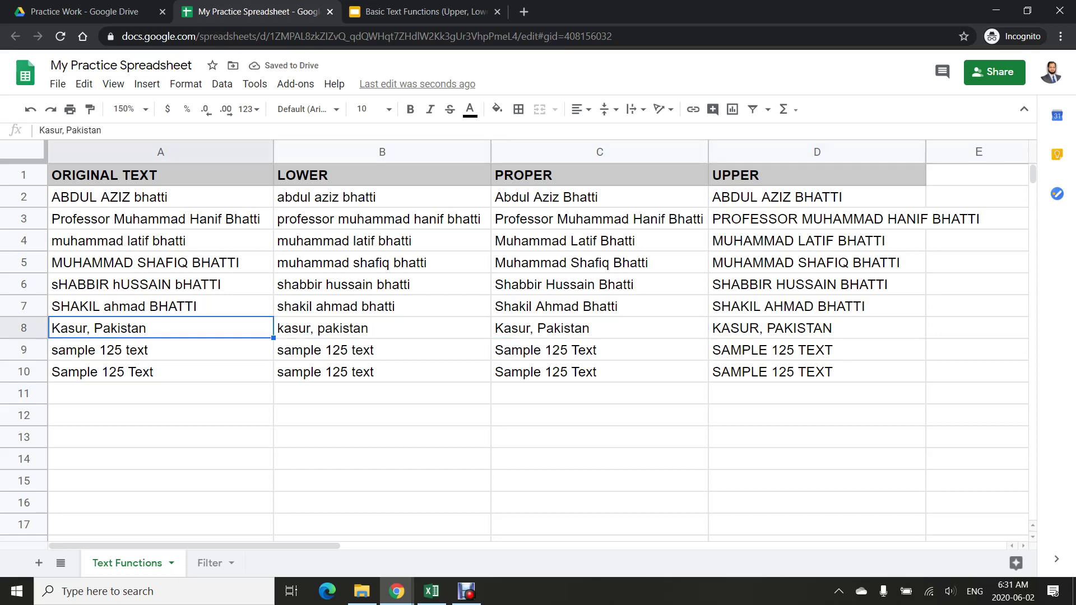
Step: Enter the formula =LOWER("I am a pakistani") with its text given directly in cell B12
key(Down)
key(Down)
key(Down)
key(Down)
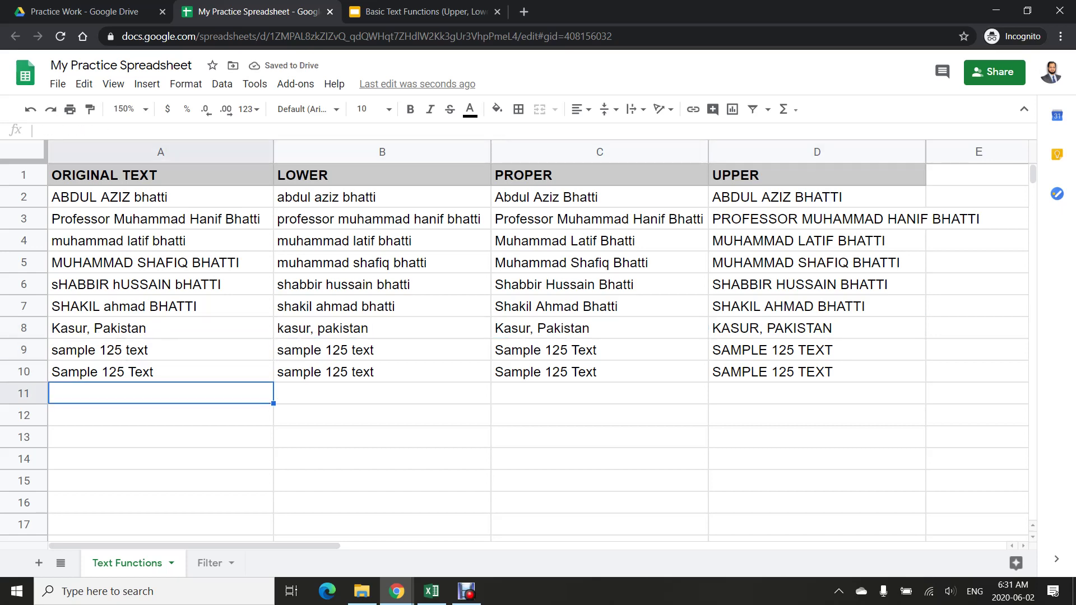
key(Right)
text(=lower)
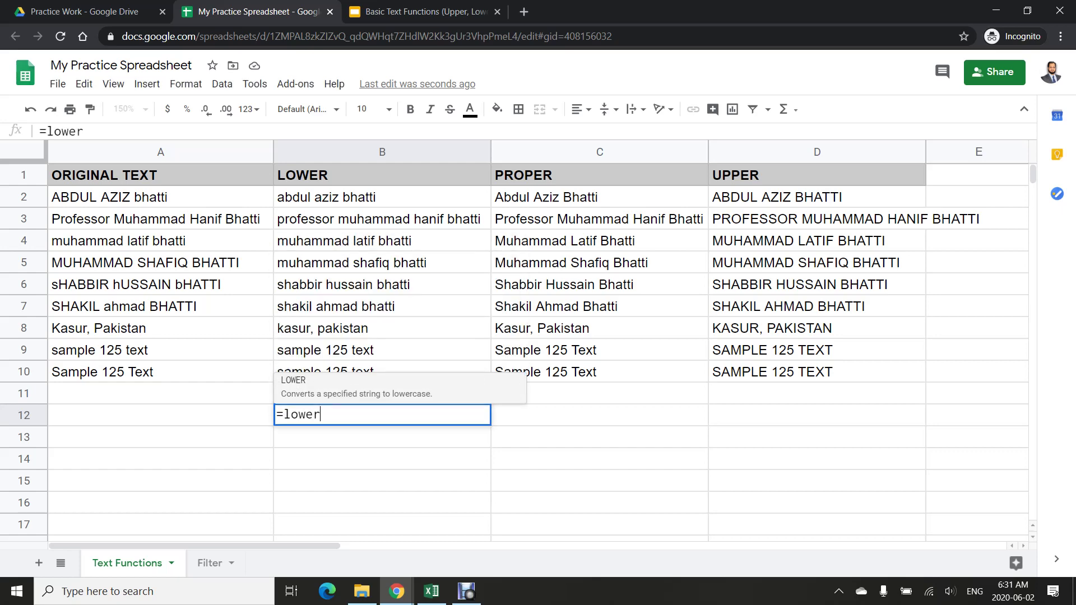
key(Tab)
text(")
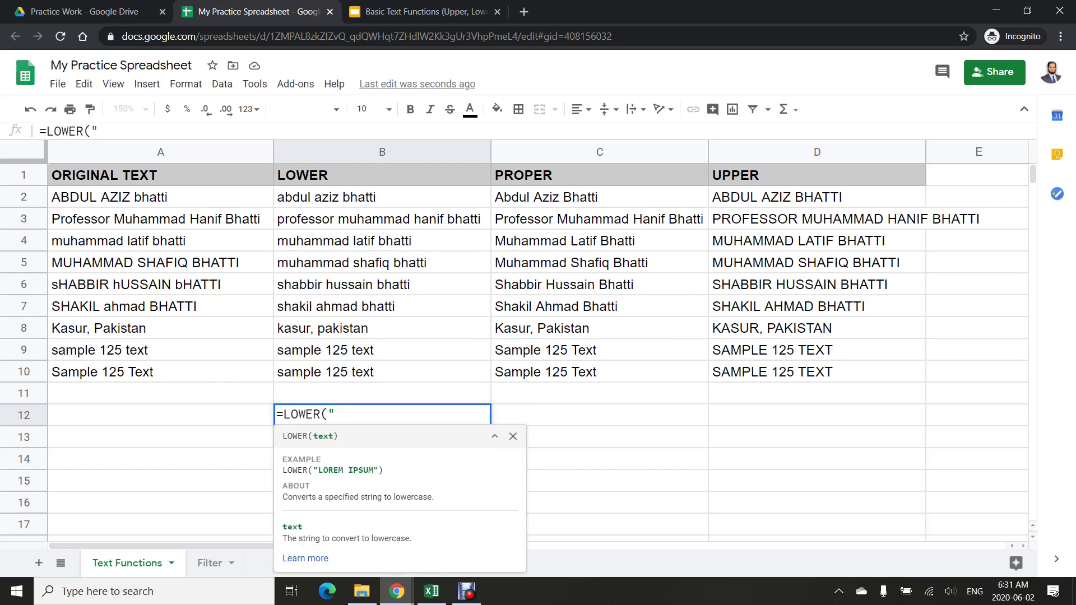
text(I am a pakistan)
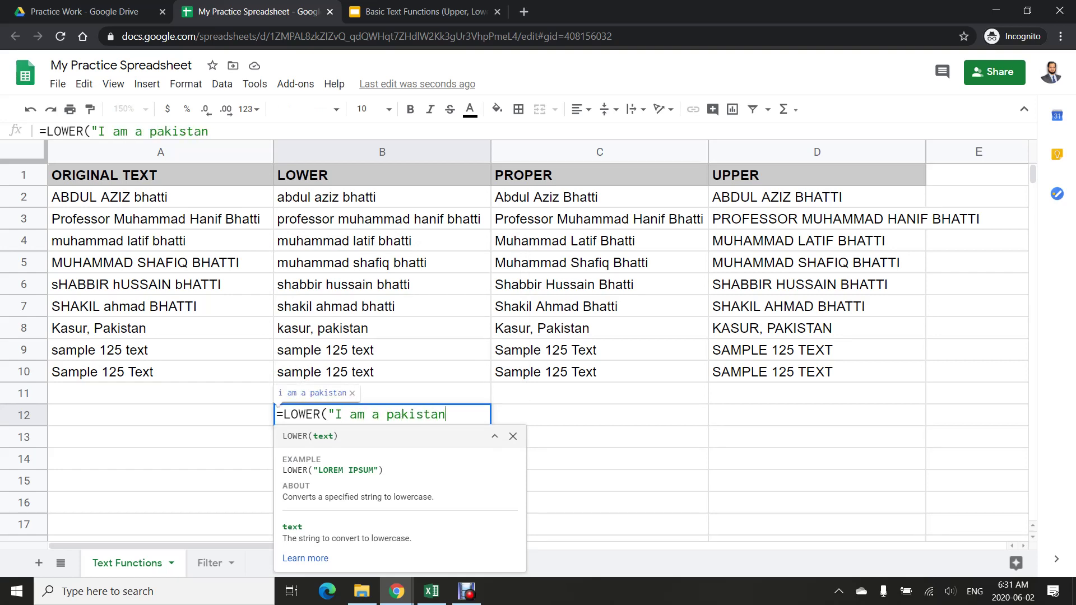
text(i"))
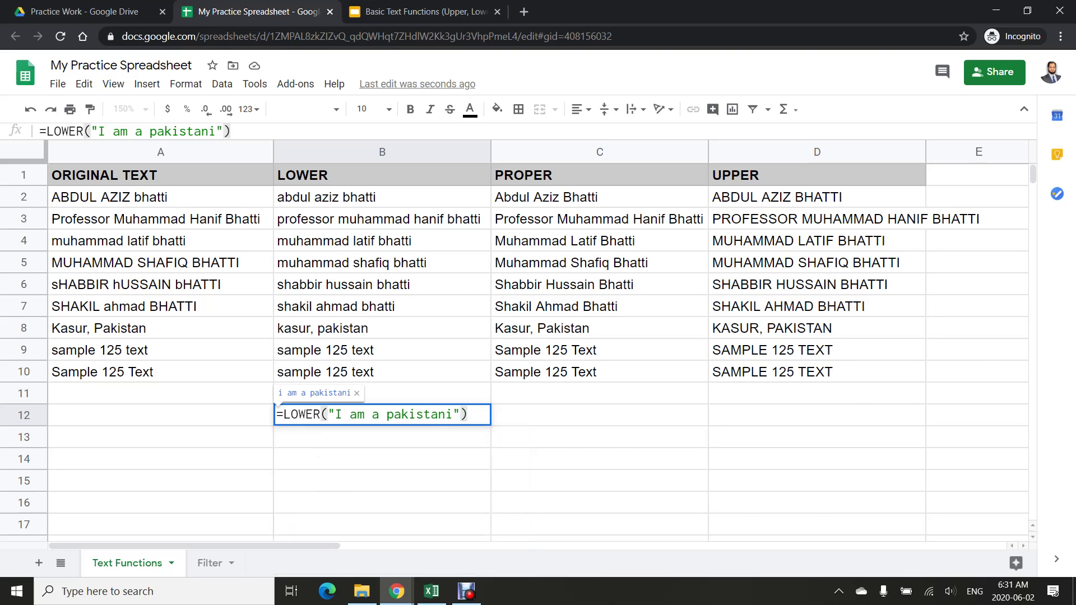
key(Return)
Step: Copy the LOWER formula from B12 into C12
key(Up)
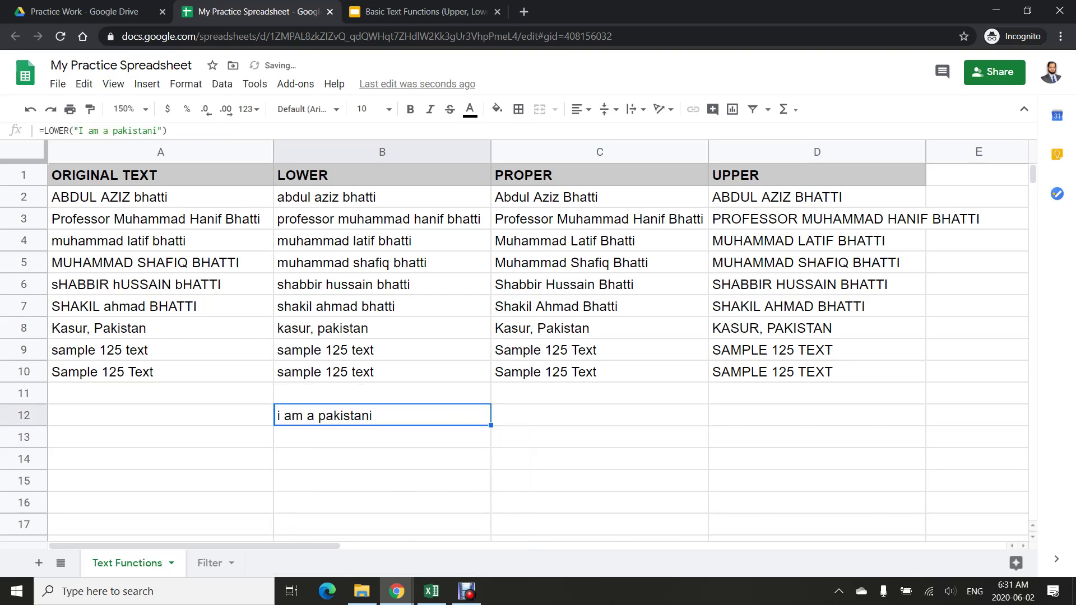
key(ctrl+c)
key(Right)
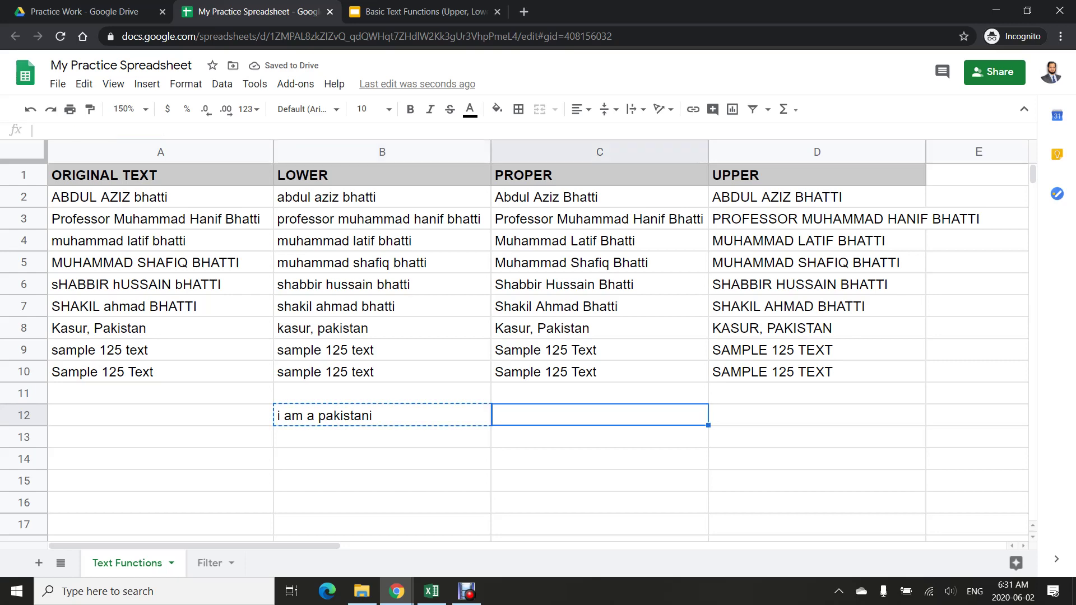
key(ctrl+v)
Step: Change the function in cell C12 from LOWER to PROPER, keeping the text "I am a pakistani"
key(F2)
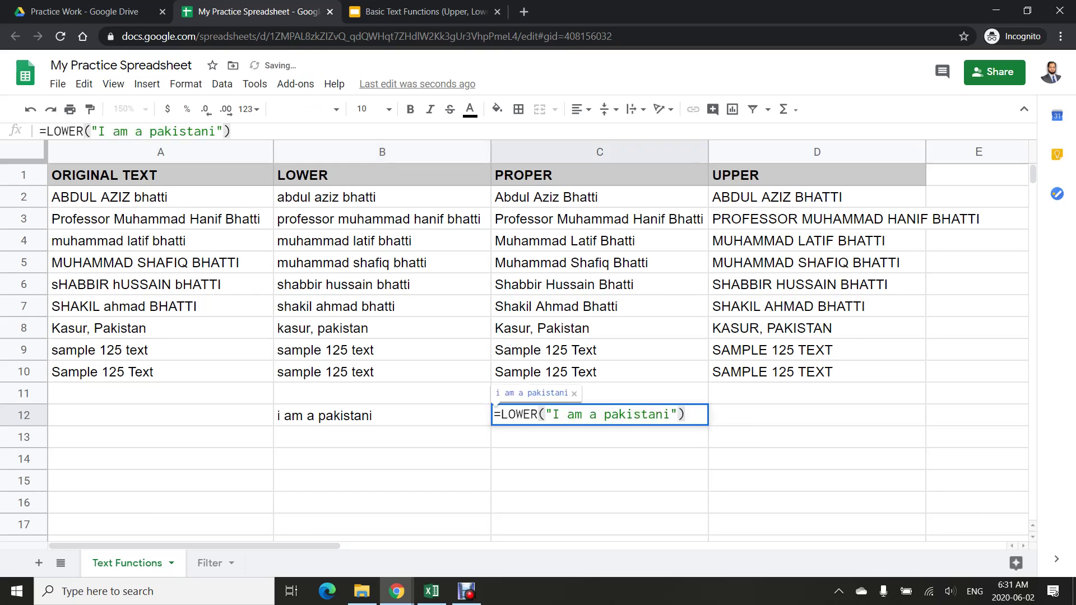
key(Left)
key(Left)
key(Left)
key(Left)
key(Left)
key(Left)
key(Left)
key(Left)
key(Left)
key(Left)
key(Left)
key(Left)
key(Left)
key(Left)
key(Left)
key(Left)
key(Left)
key(Left)
key(Left)
key(Left)
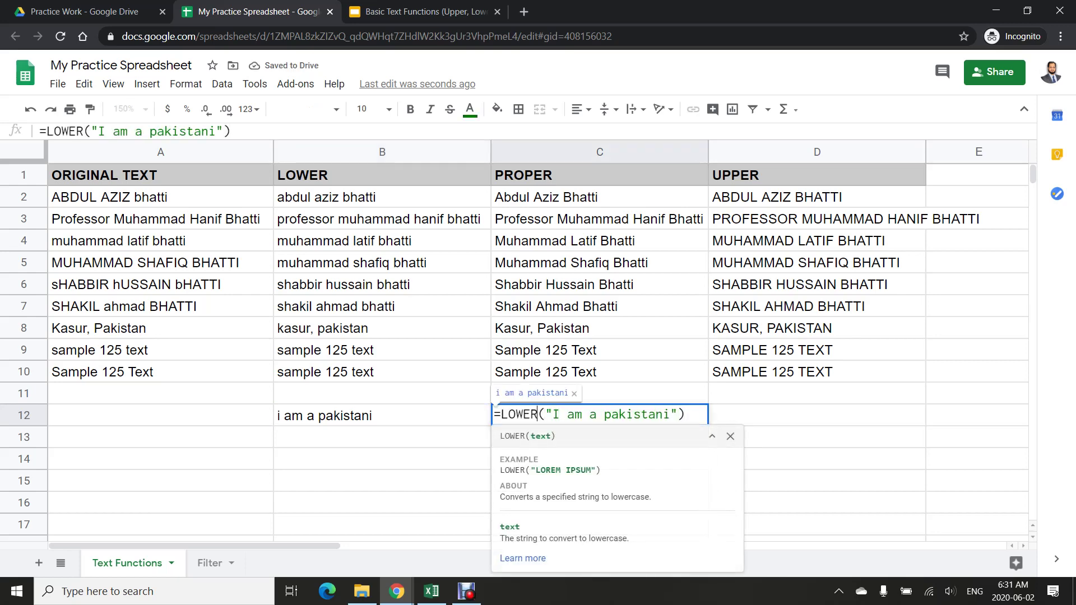
key(BackSpace)
key(BackSpace)
key(BackSpace)
key(BackSpace)
key(BackSpace)
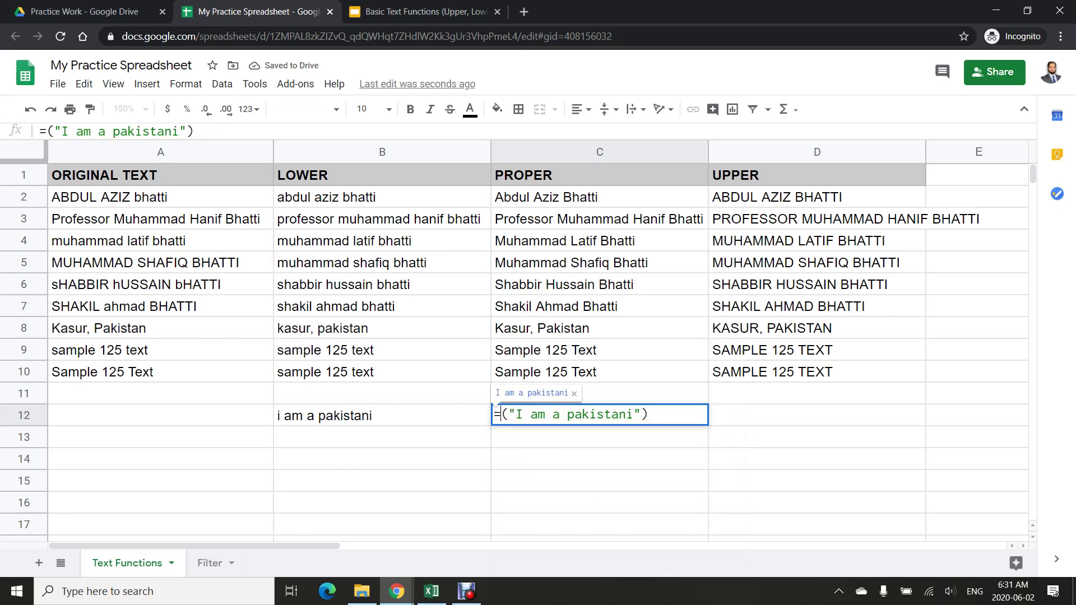
text(proper)
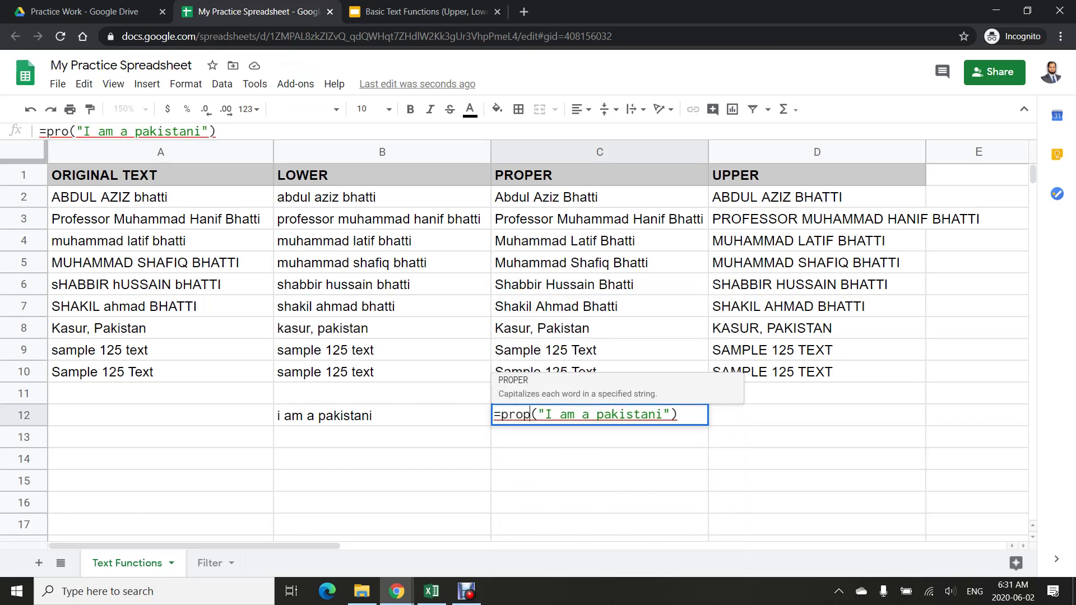
key(Tab)
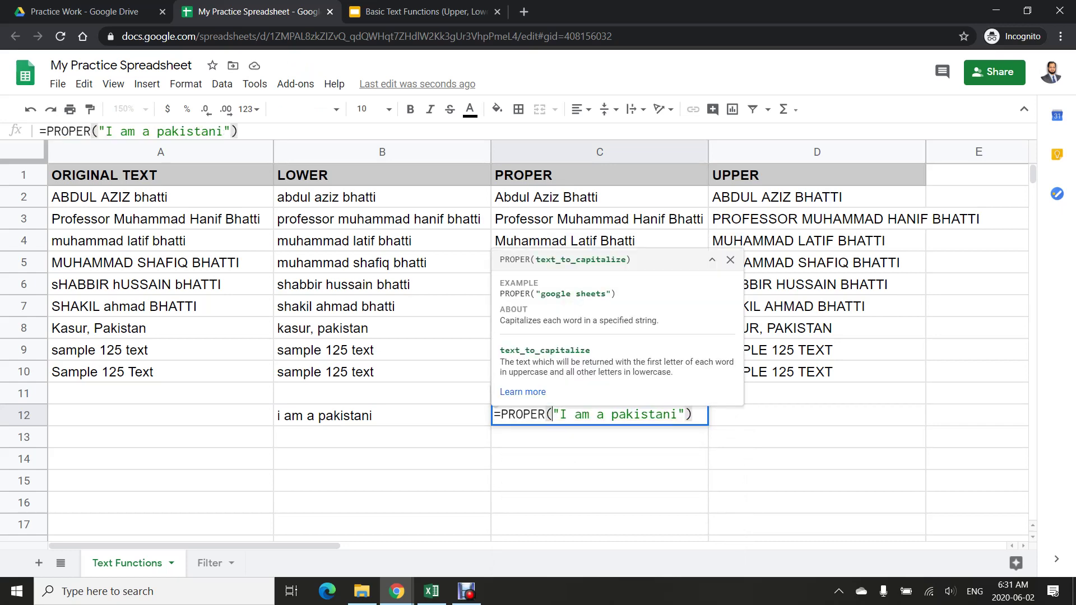
key(Return)
Step: Paste the copied LOWER formula into D12, change its function to UPPER and review the formulas across row 12
key(Up)
key(Right)
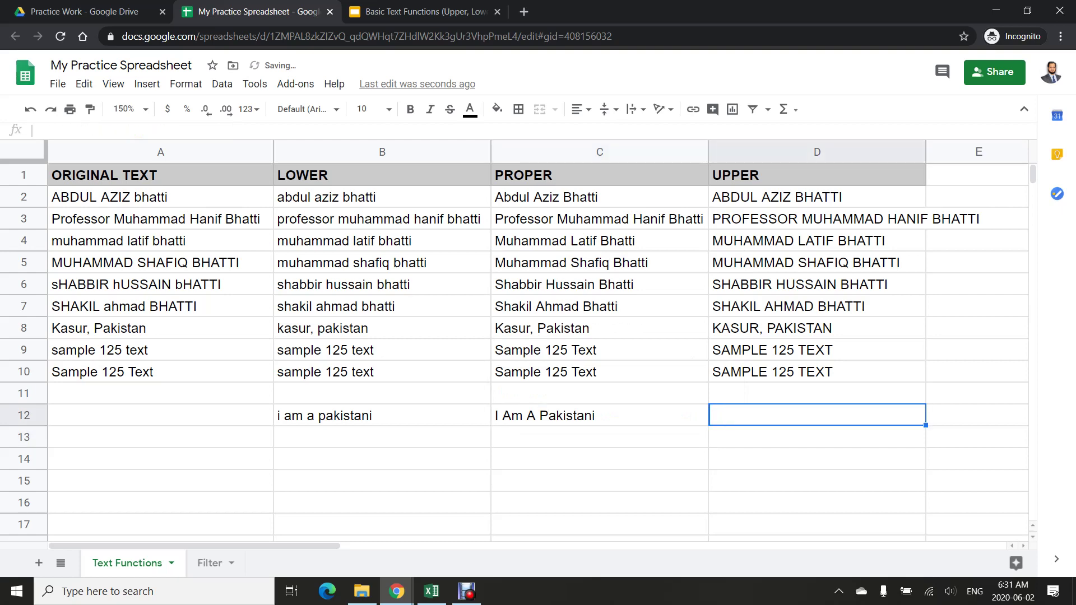
key(ctrl+v)
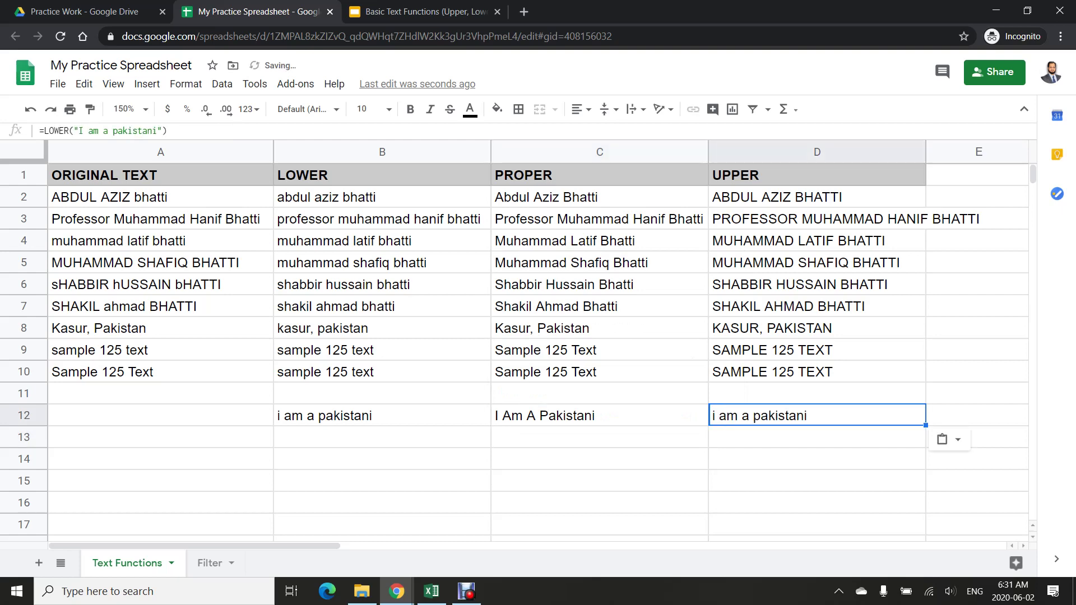
key(F2)
key(Left)
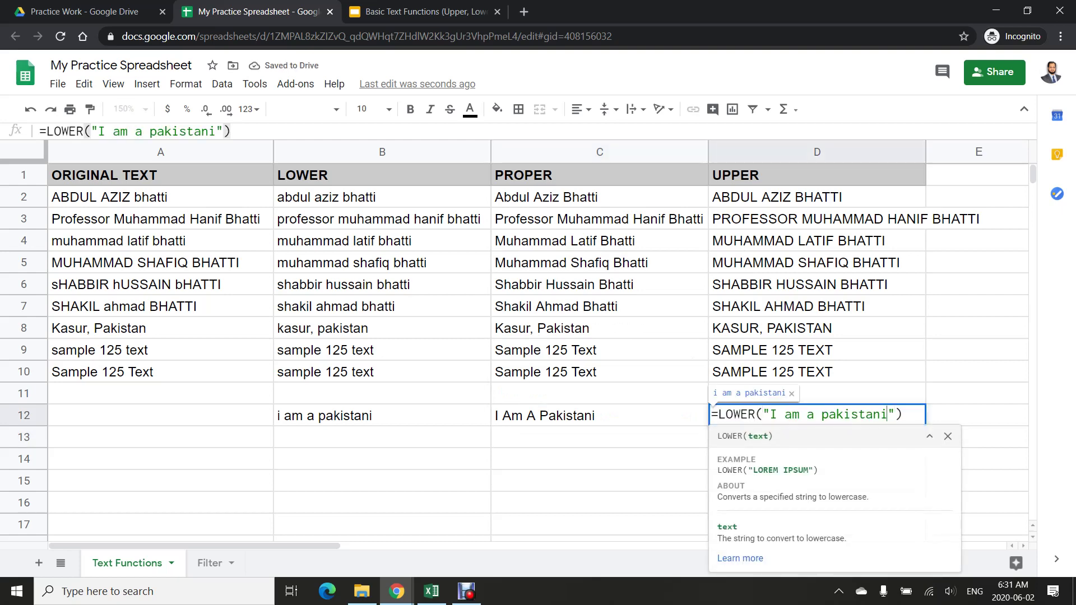
key(Left)
key(Left)
key(Left)
key(Left)
key(BackSpace)
key(BackSpace)
key(BackSpace)
key(BackSpace)
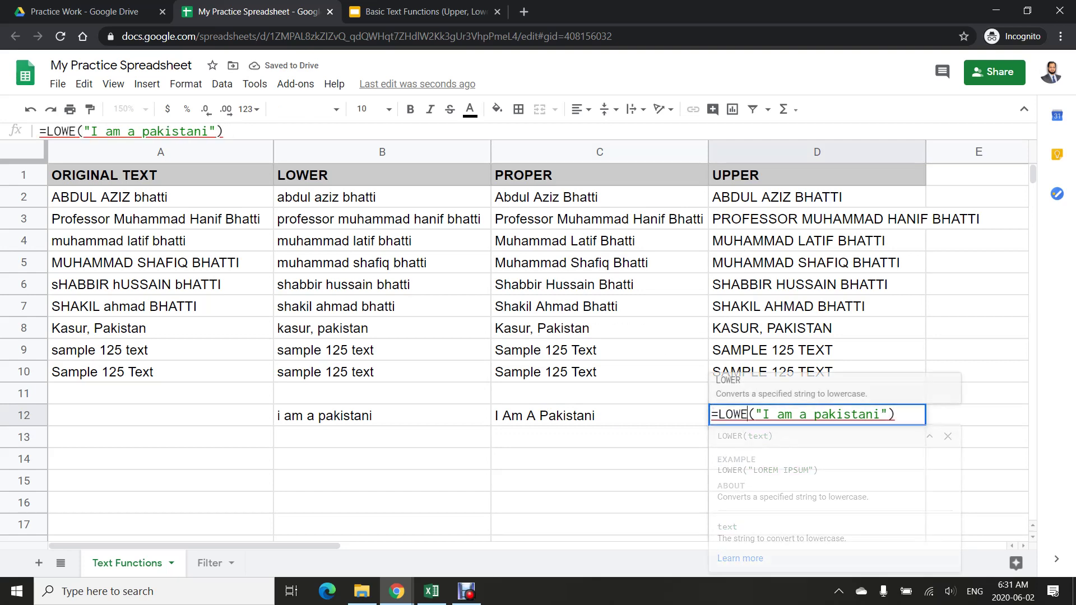
key(BackSpace)
text(upper)
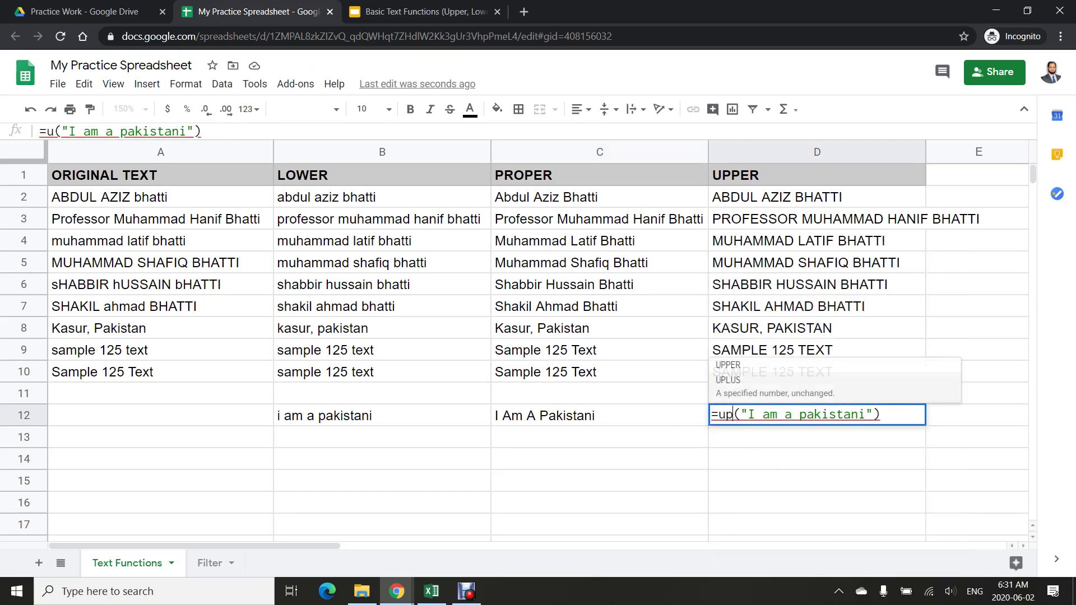
key(Tab)
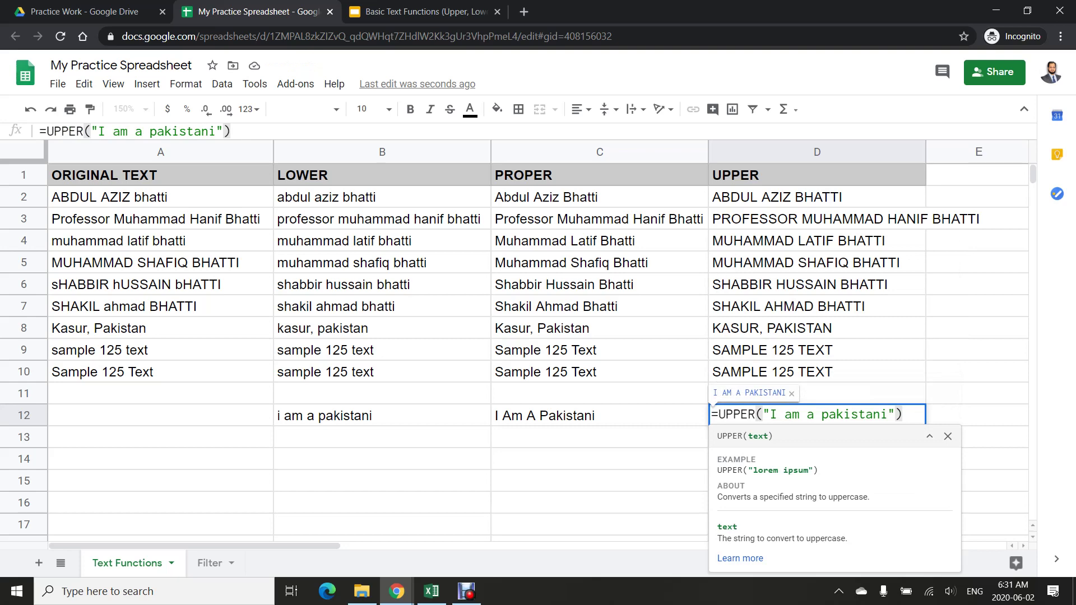
key(Return)
key(Up)
key(Left)
key(Left)
key(Right)
key(Right)
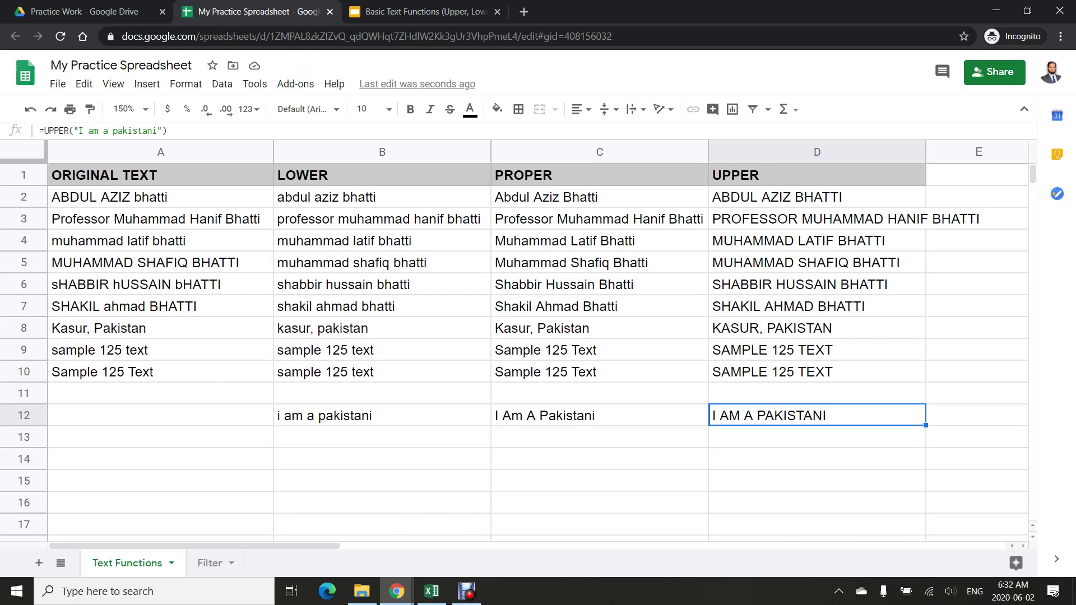
Step: Switch to the Excel workbook Book1, enter =LOWER(B3) in C3 and fill it down through C9
click(431, 591)
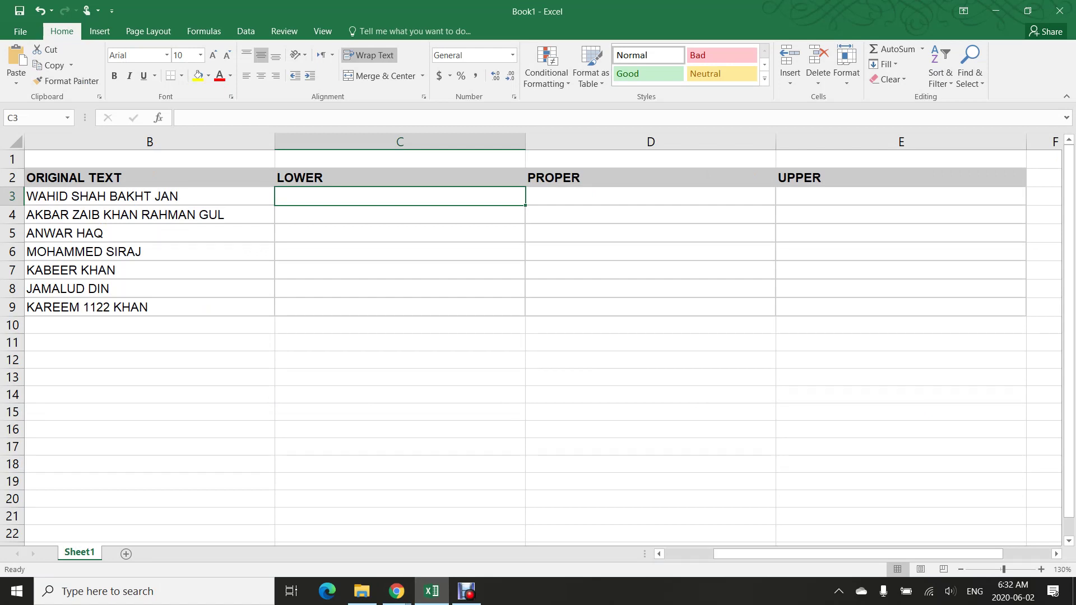
text(=)
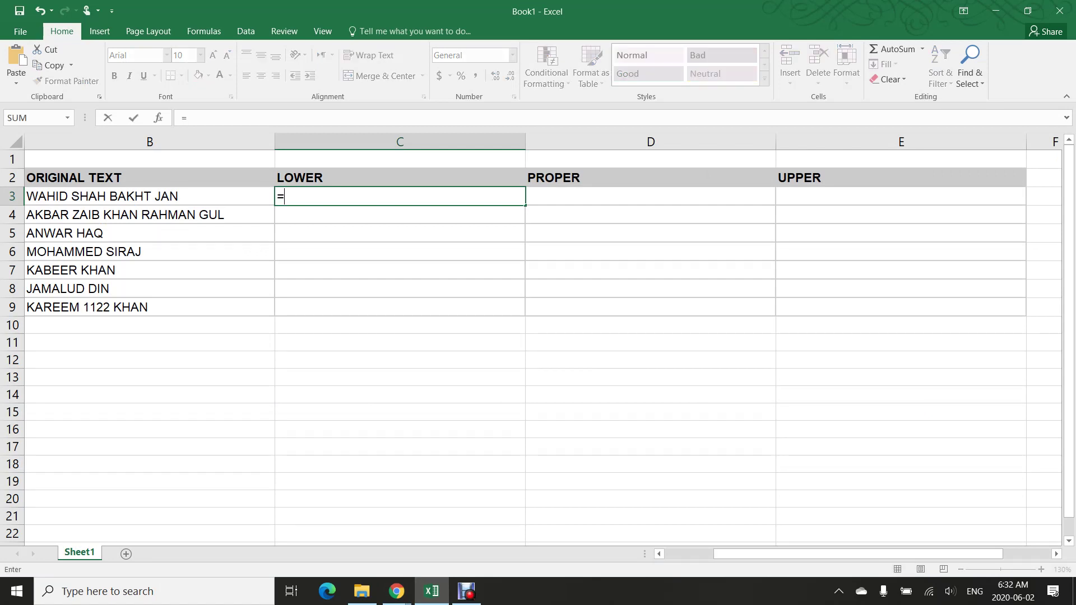
text(LOWER()
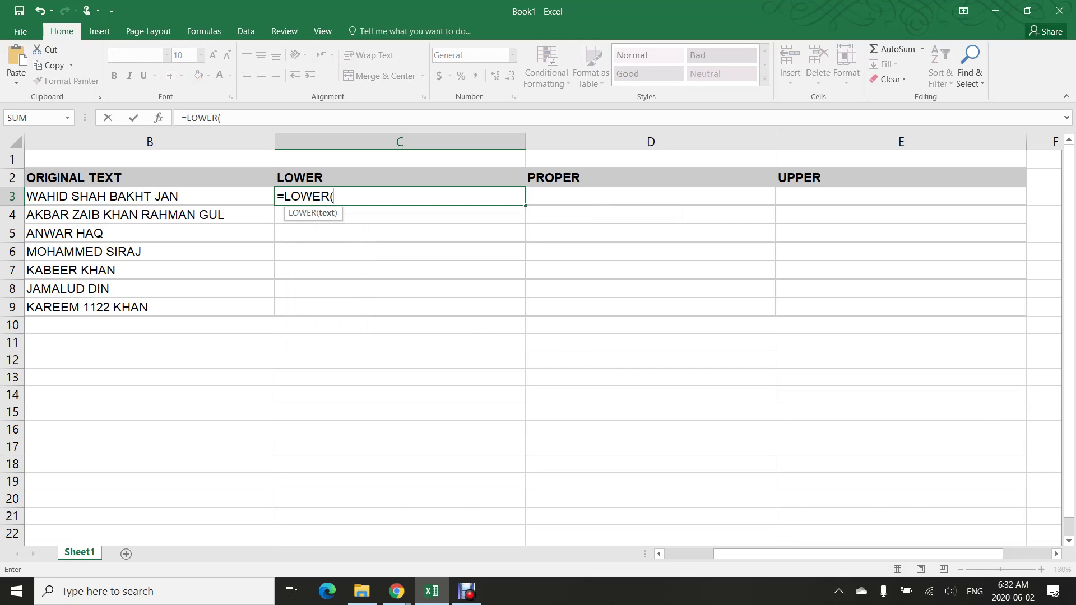
key(Left)
text())
key(Return)
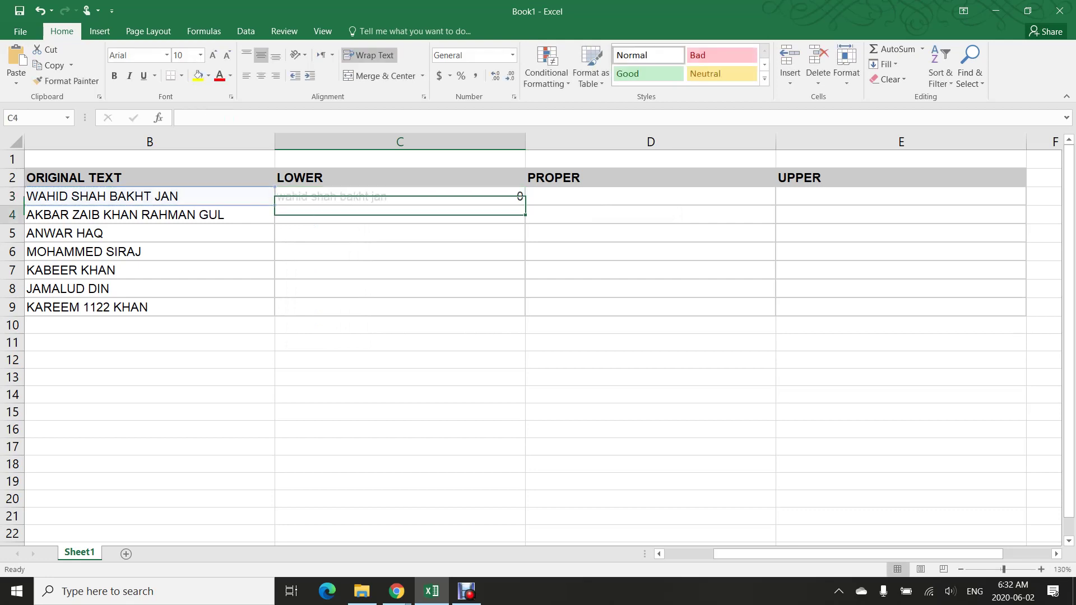
key(Up)
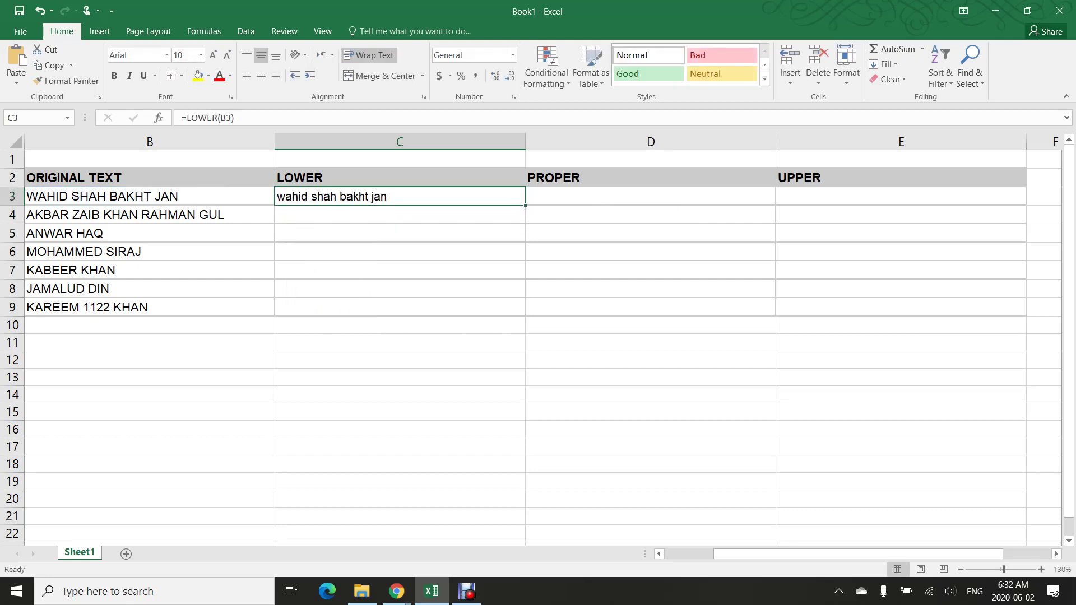
drag(525, 205, 525, 312)
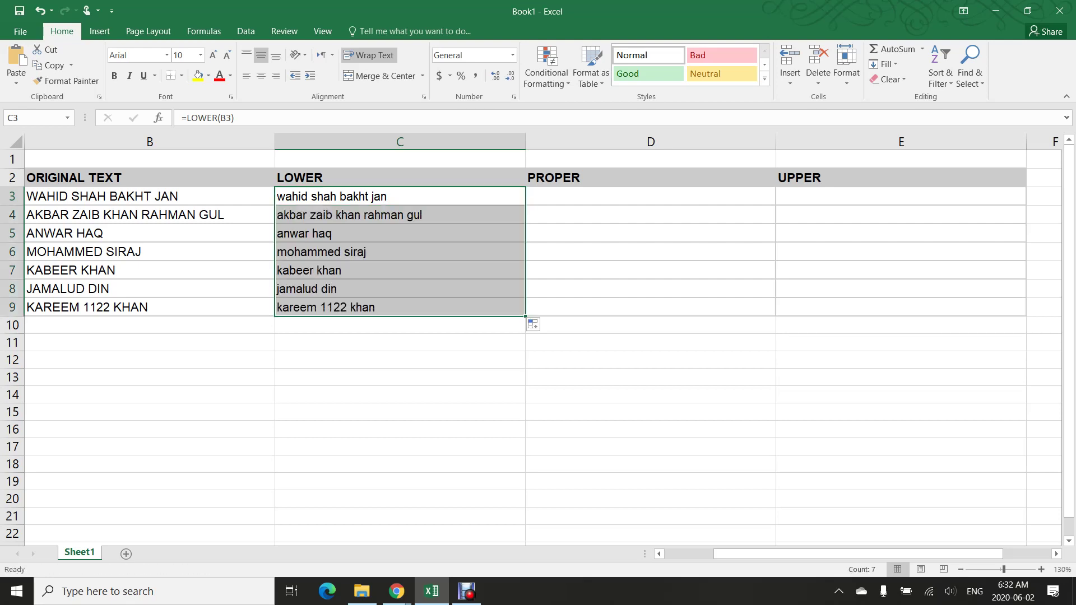
Step: Enter =PROPER(B3) in D3 and fill it down through D9
click(623, 197)
text(=)
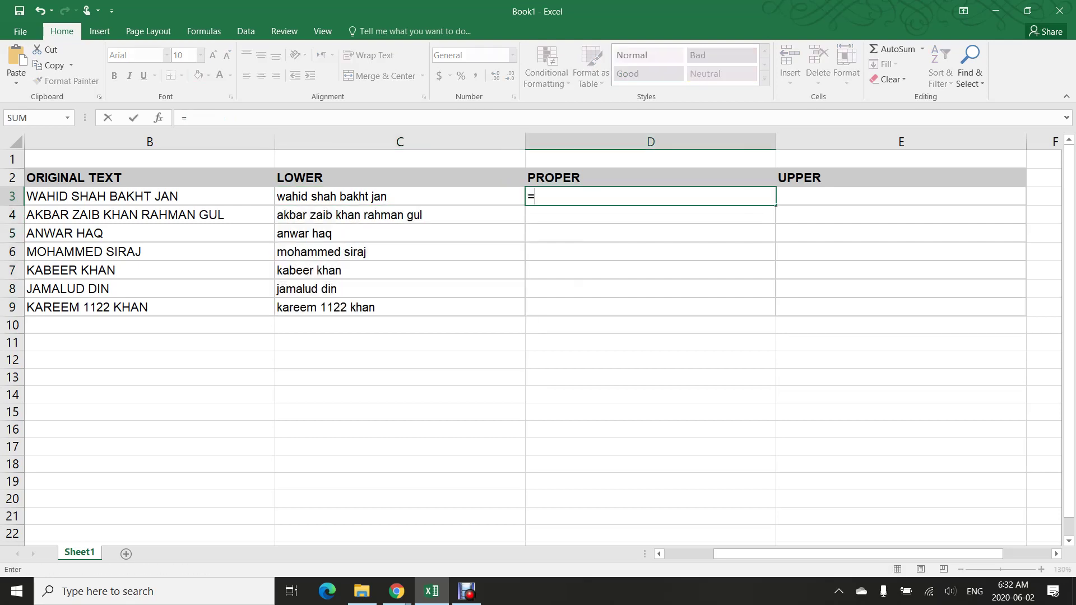
text(proper)
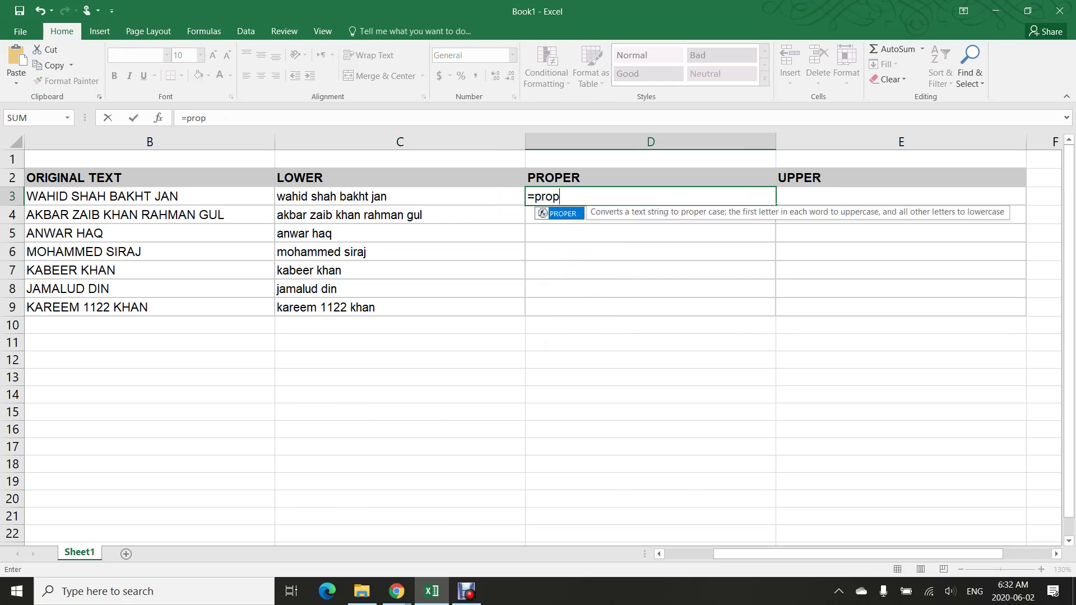
key(Tab)
key(Left)
key(Left)
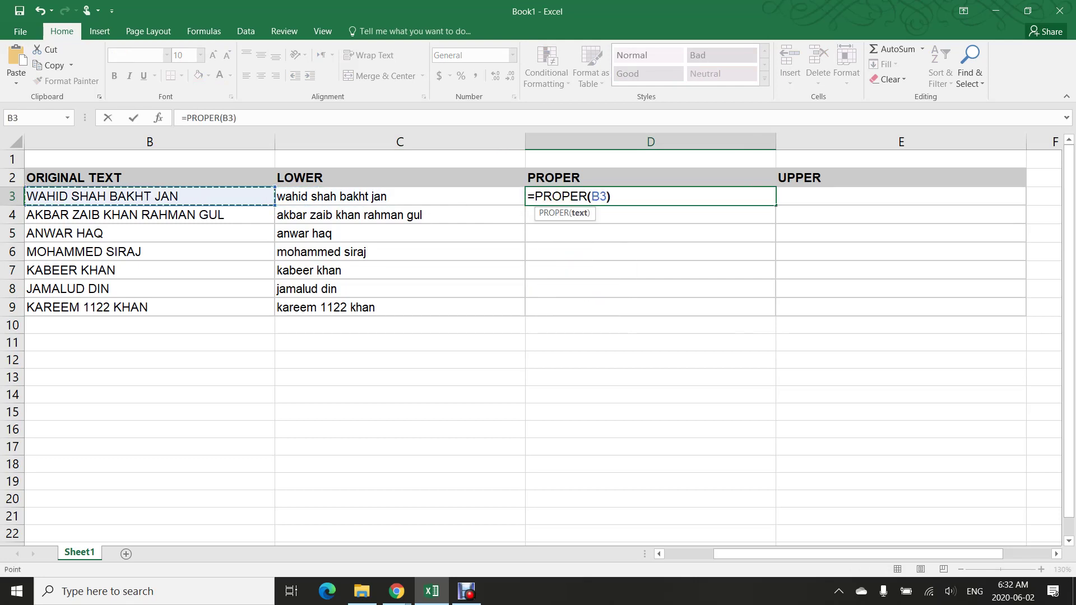
key(Return)
click(650, 196)
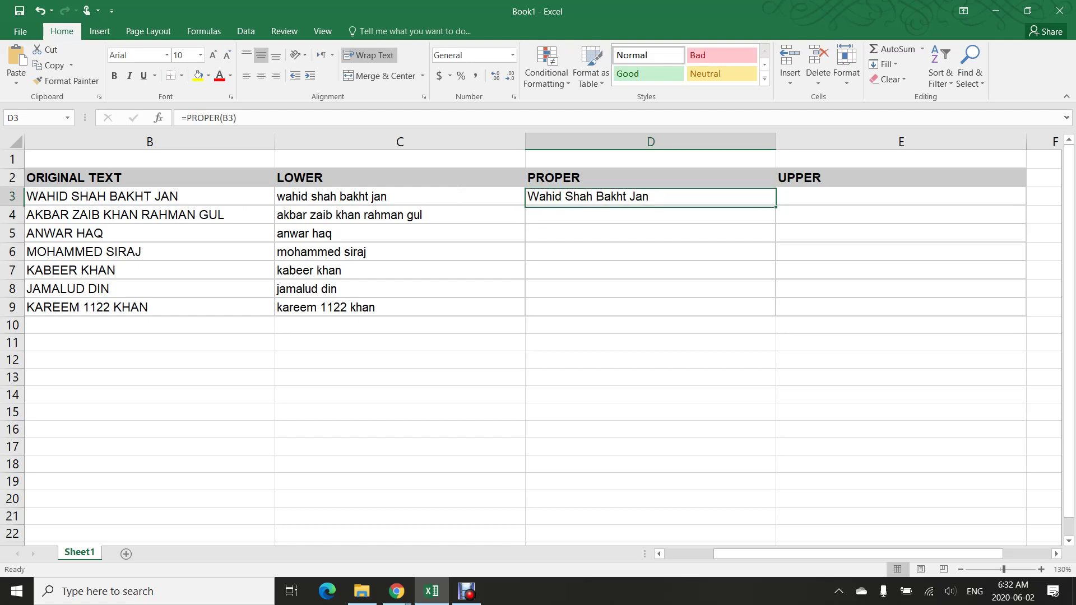
drag(776, 206, 776, 308)
Step: Enter =UPPER(B3) in E3 and fill it down through E9
click(901, 197)
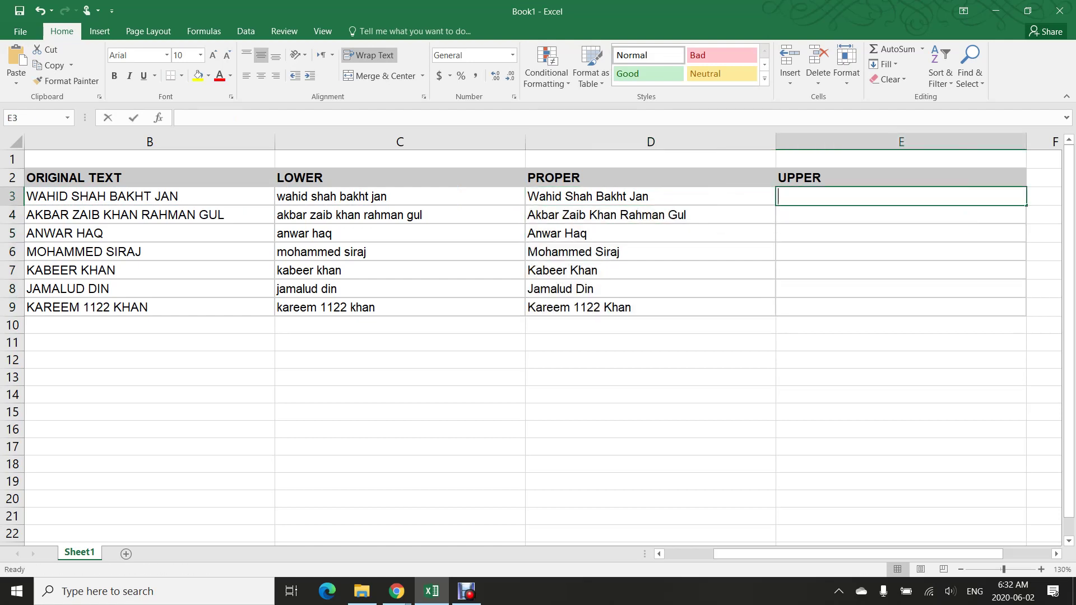
text(=up)
key(Tab)
key(Left)
key(Left)
key(Left)
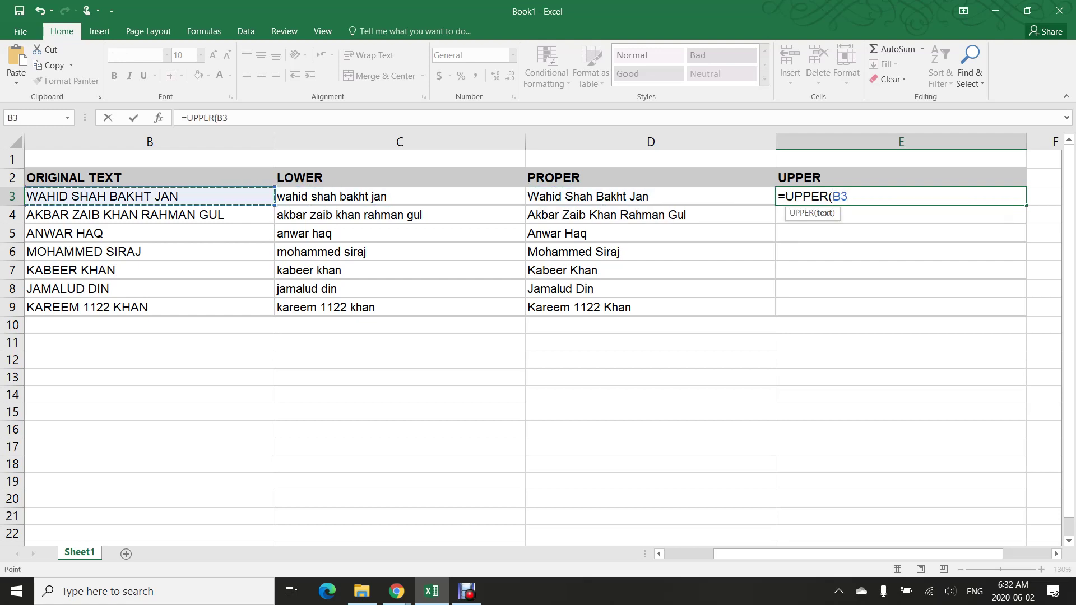
text())
key(ctrl+Return)
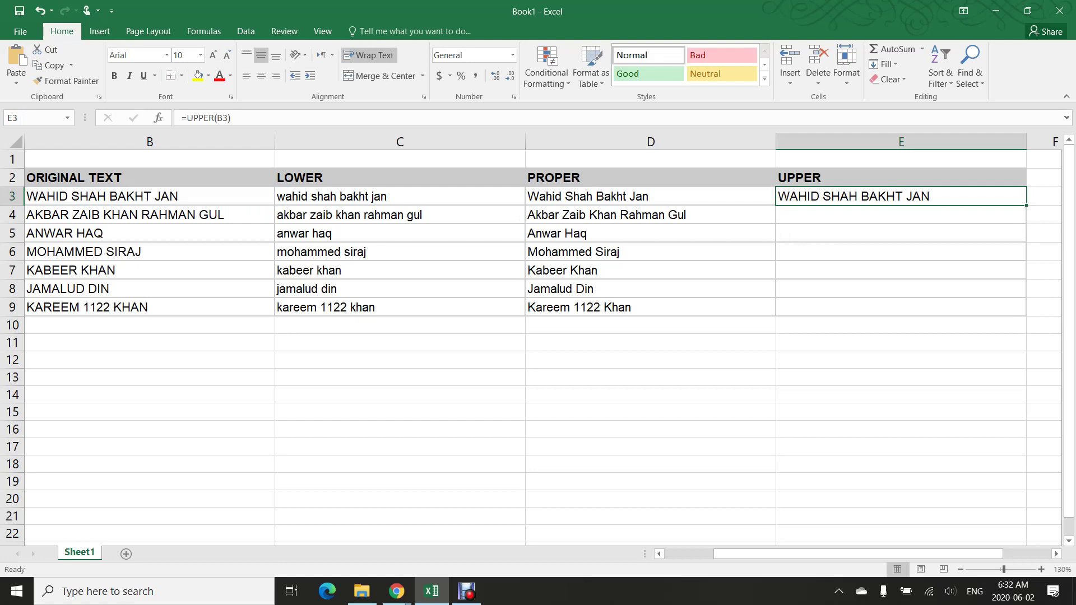
drag(1026, 206, 1026, 315)
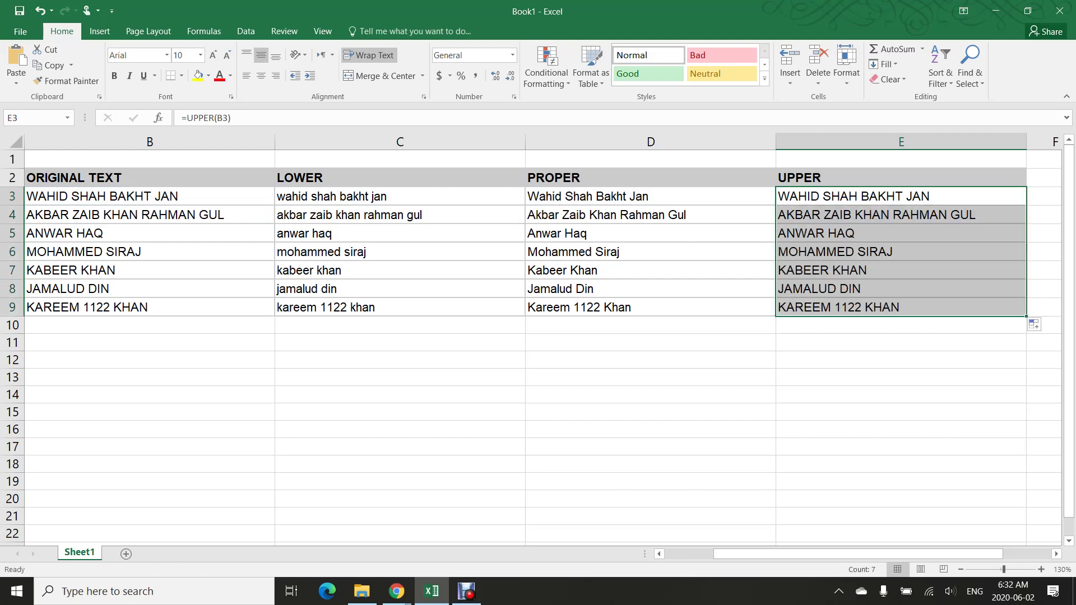
Step: Replace the formula in E3 with =UPPER(D3), referring to the PROPER column, and fill it down through E10
click(900, 197)
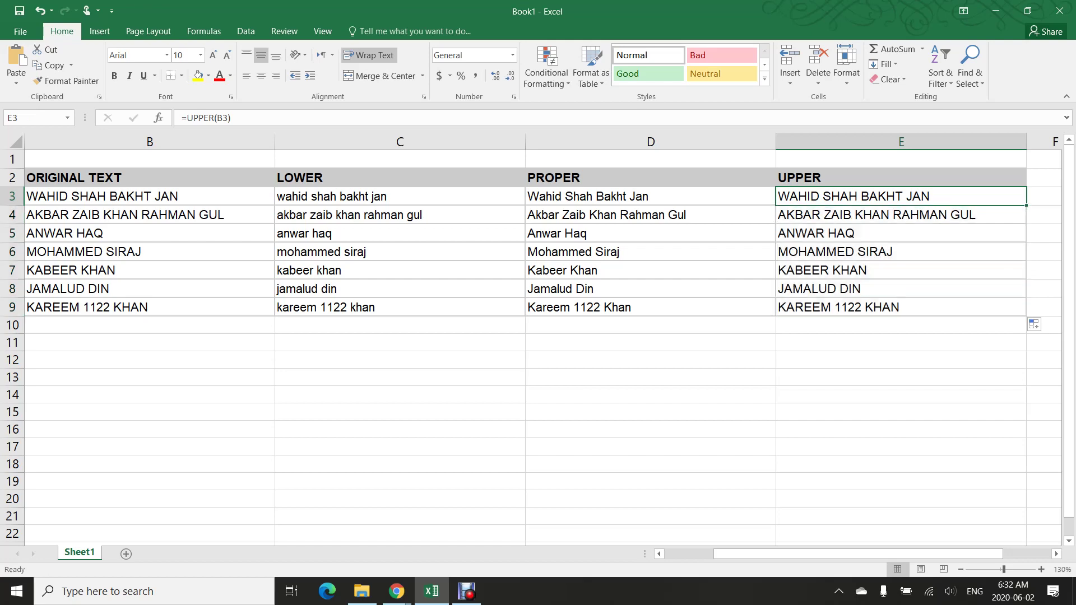
text(=upp)
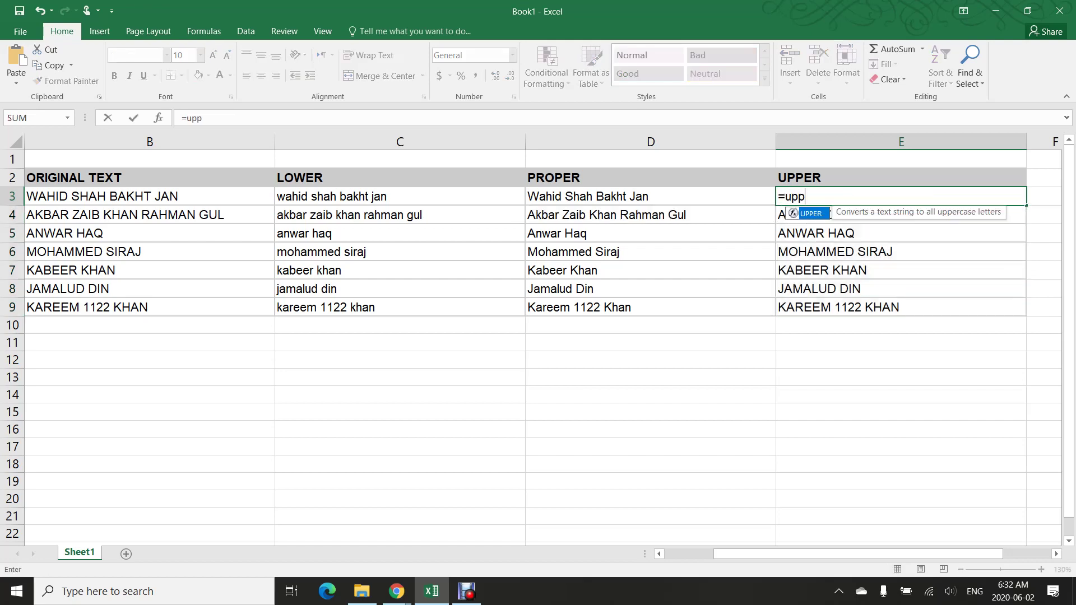
key(Tab)
key(Left)
text())
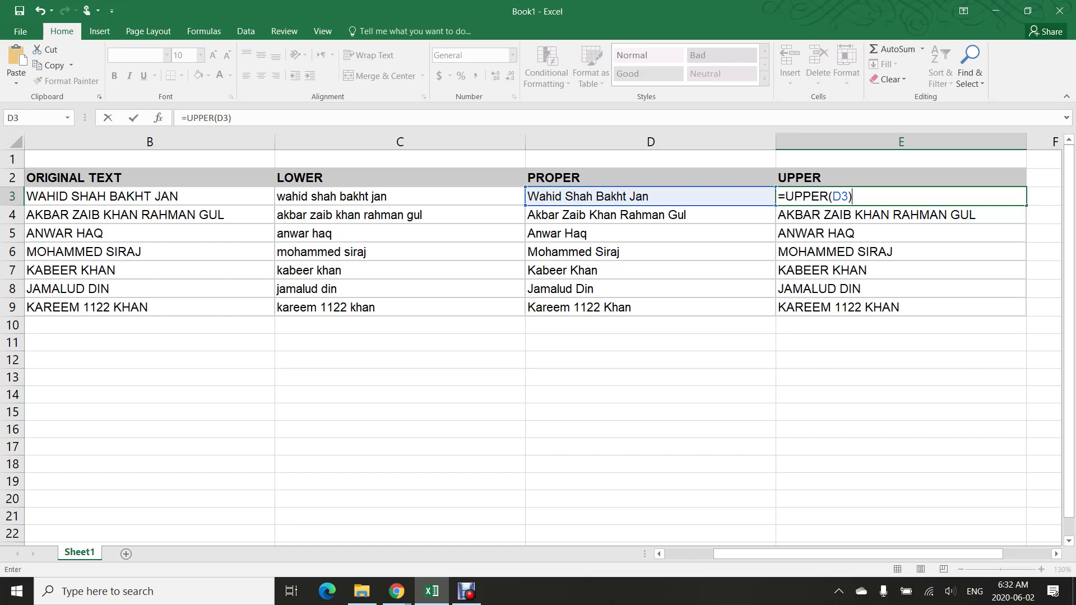
key(ctrl+Return)
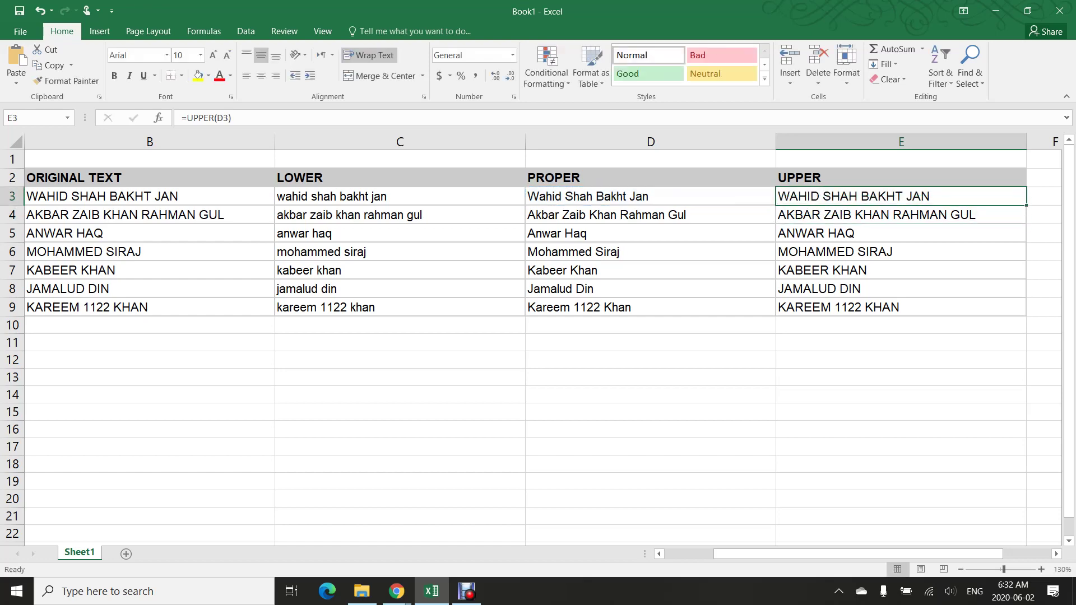
drag(1026, 205, 1027, 333)
Step: Clear the extra formula from E10 and check the UPPER, PROPER and LOWER formulas in row 3
click(931, 326)
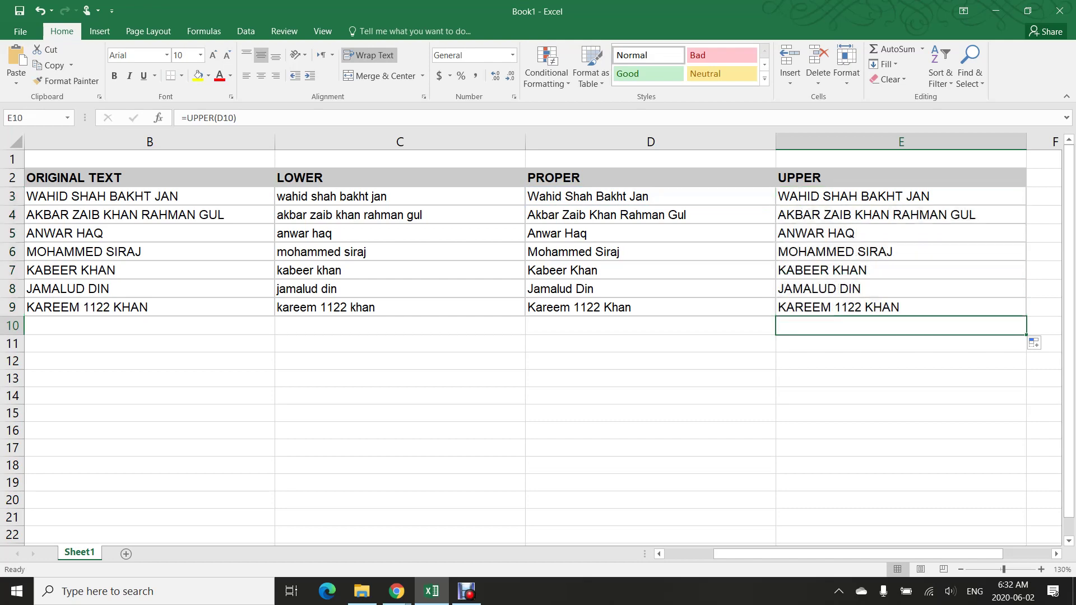
key(BackSpace)
key(Escape)
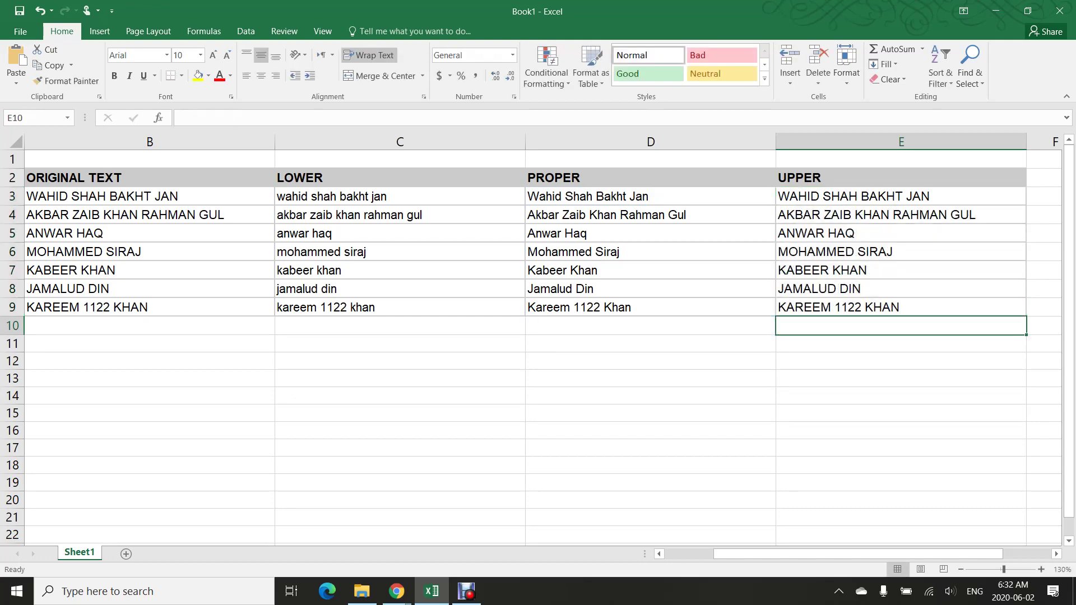
click(901, 196)
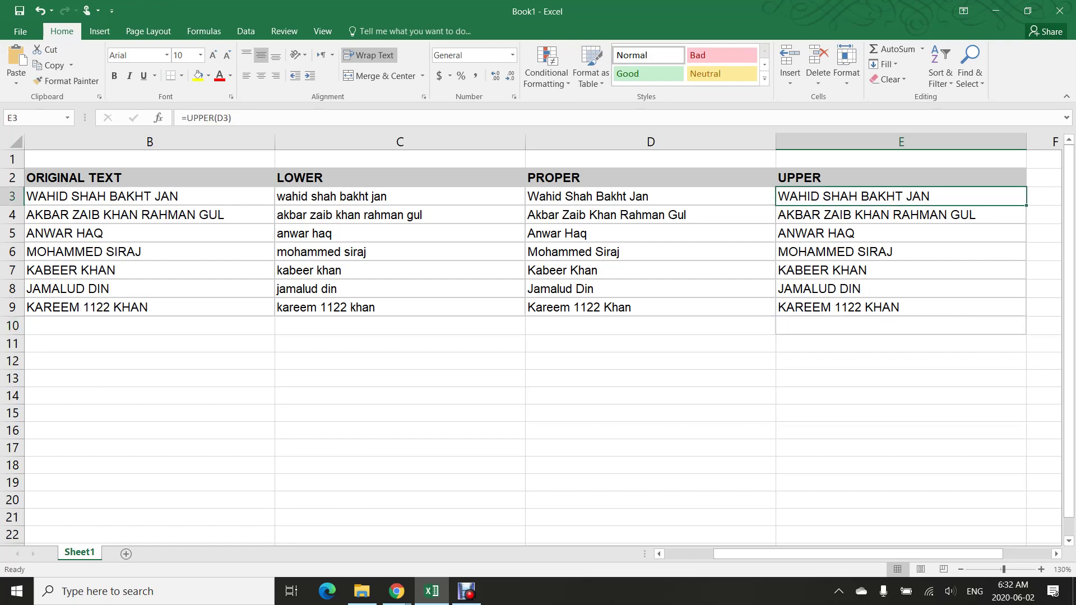
click(651, 196)
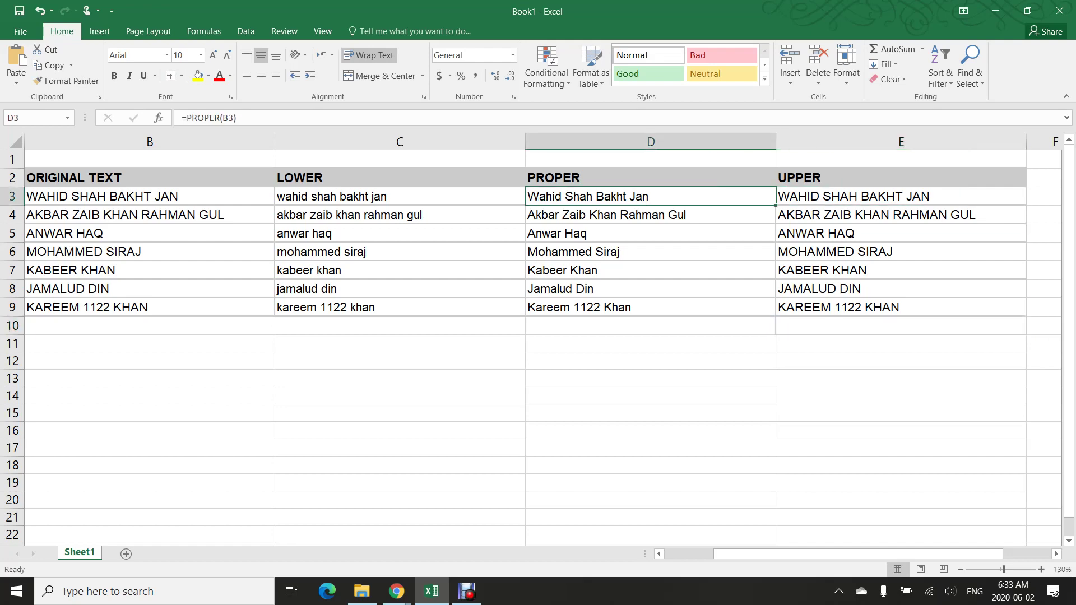
click(400, 197)
click(901, 196)
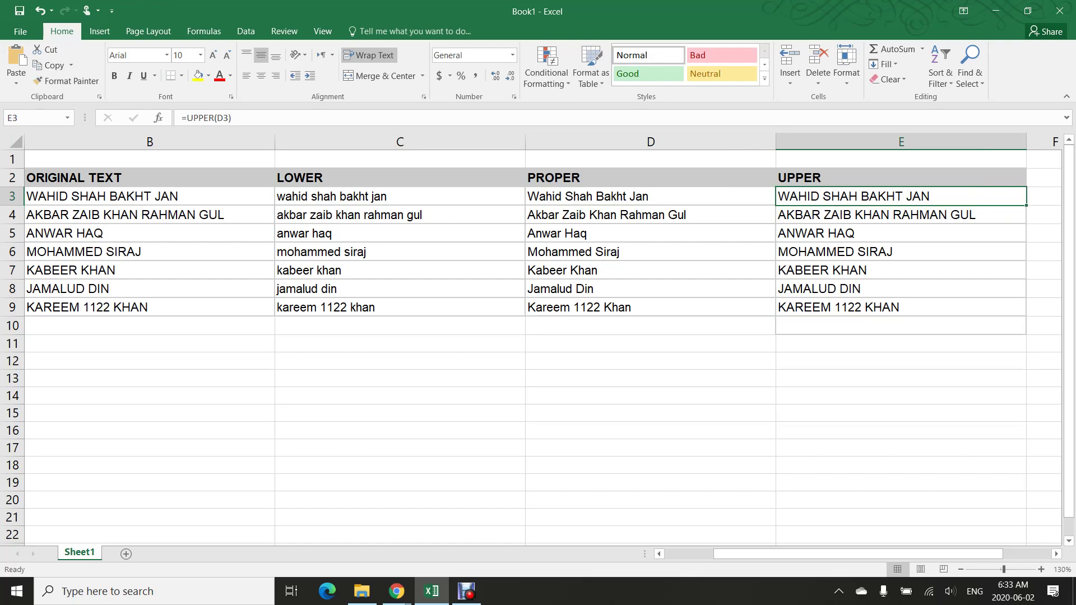
Step: Enter the formula =LOWER("I am a Pakistani") in cell C11
click(400, 344)
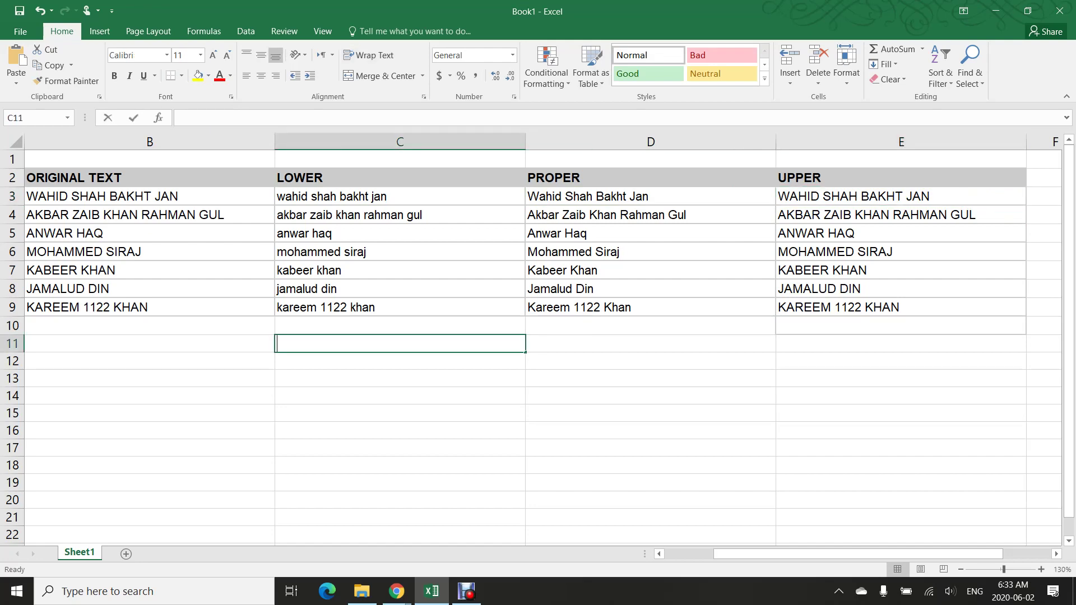
text(=lowe)
key(Tab)
text(")
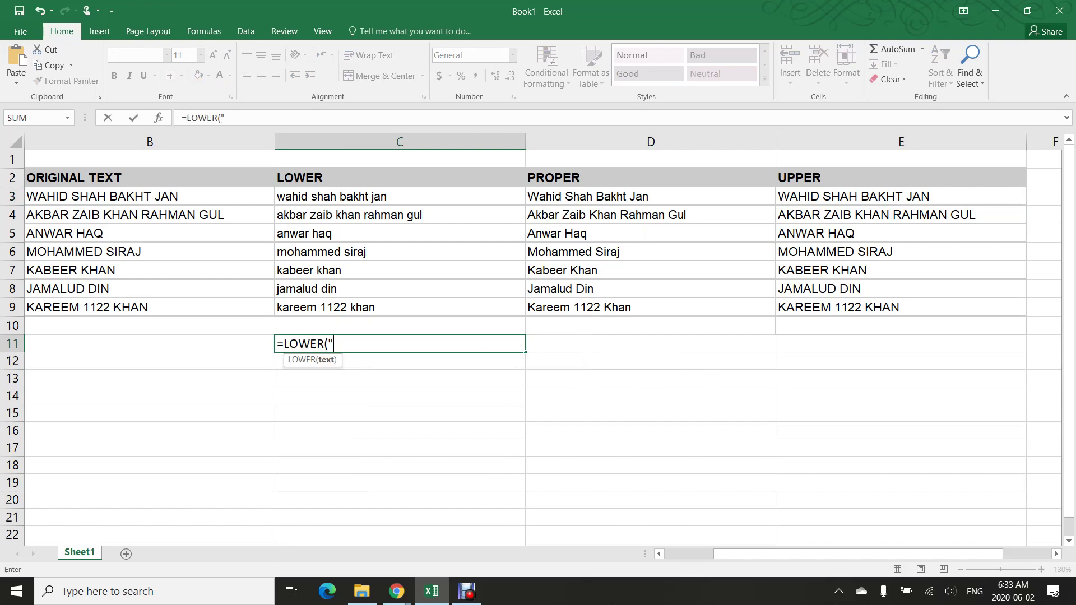
text(I am a Pakistani)
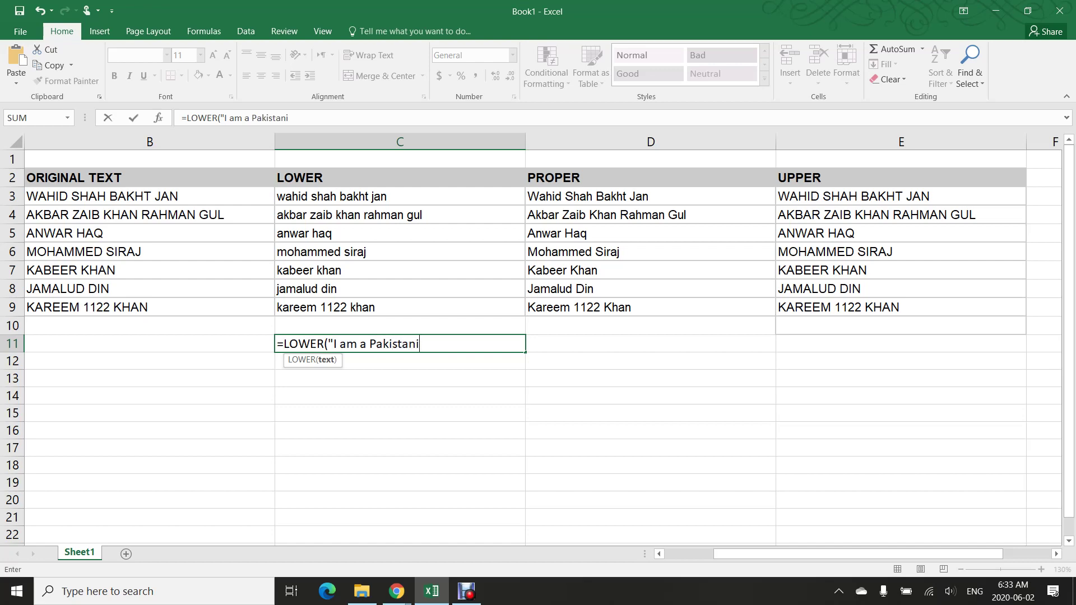
text(")
key(Return)
key(Up)
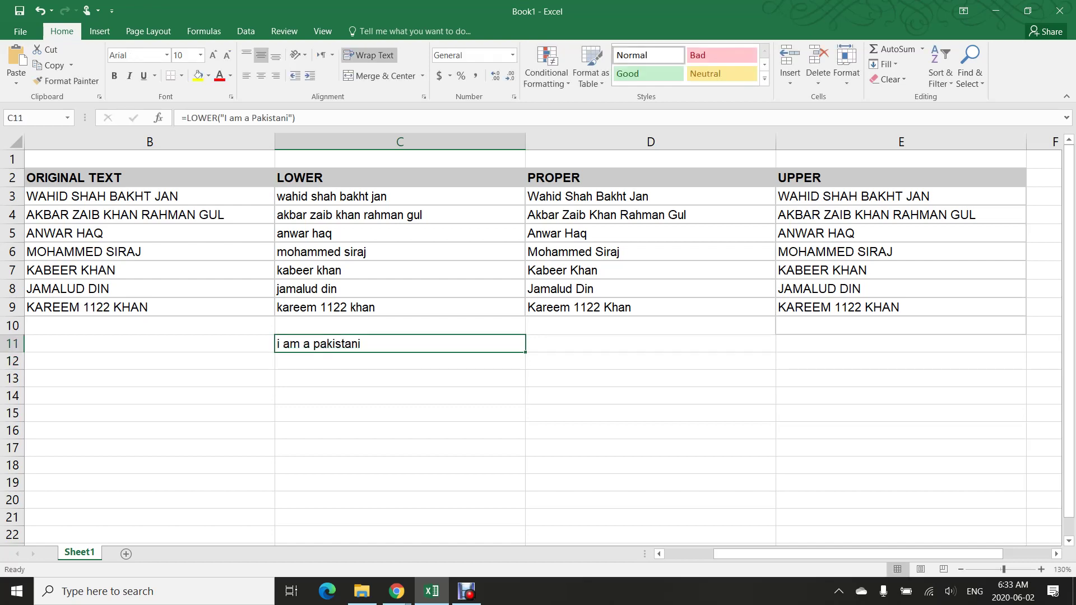
Step: Copy the LOWER formula from C11 into D11
key(ctrl+c)
key(Right)
key(ctrl+v)
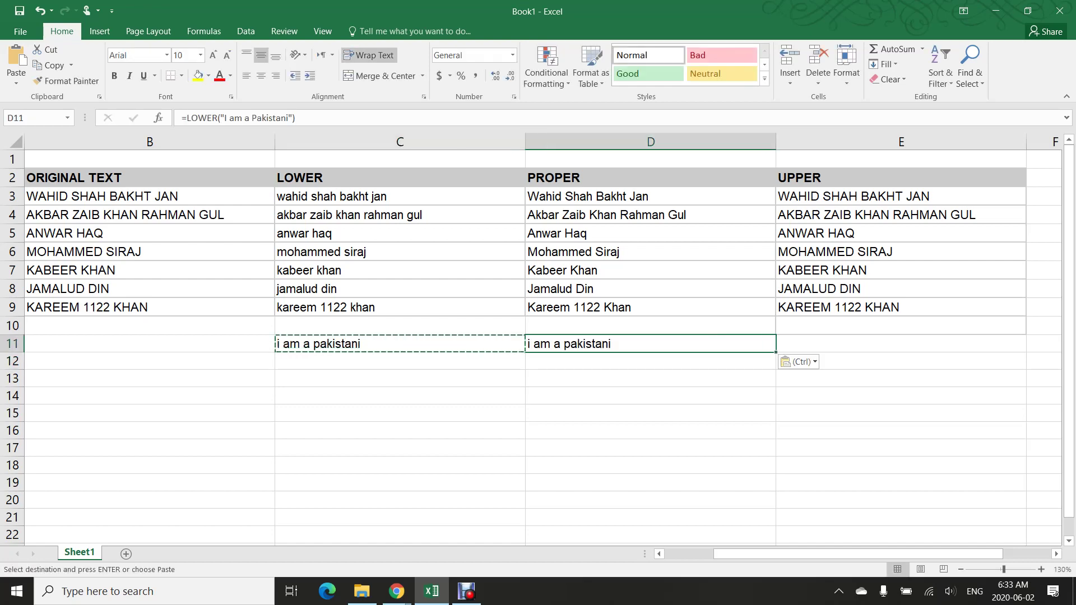
key(Escape)
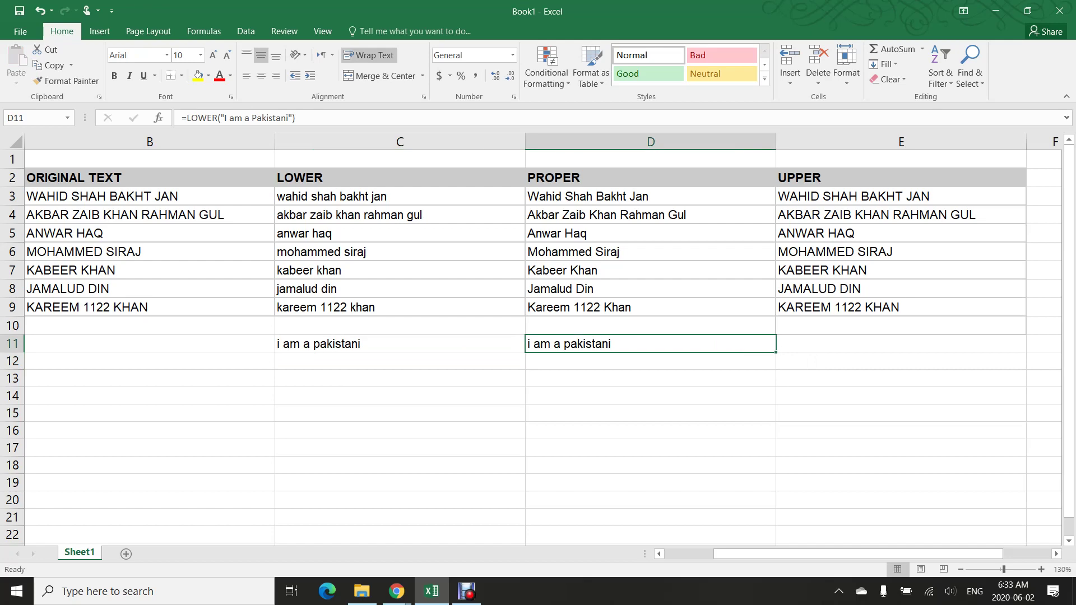
Step: Replace the LOWER function name with UPPER in the formula in D11
key(F2)
key(Left)
key(Left)
key(Left)
key(Left)
key(Left)
key(Left)
key(Left)
key(Left)
key(Left)
key(Left)
key(Left)
key(Left)
key(Left)
key(Left)
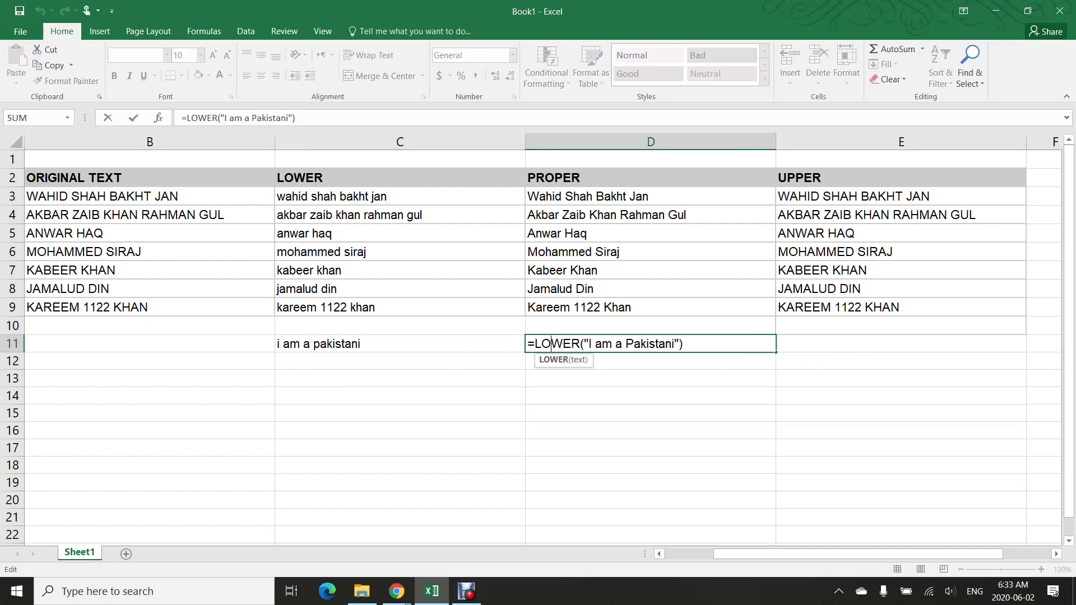
key(BackSpace)
key(BackSpace)
key(BackSpace)
text(up)
key(Tab)
key(Return)
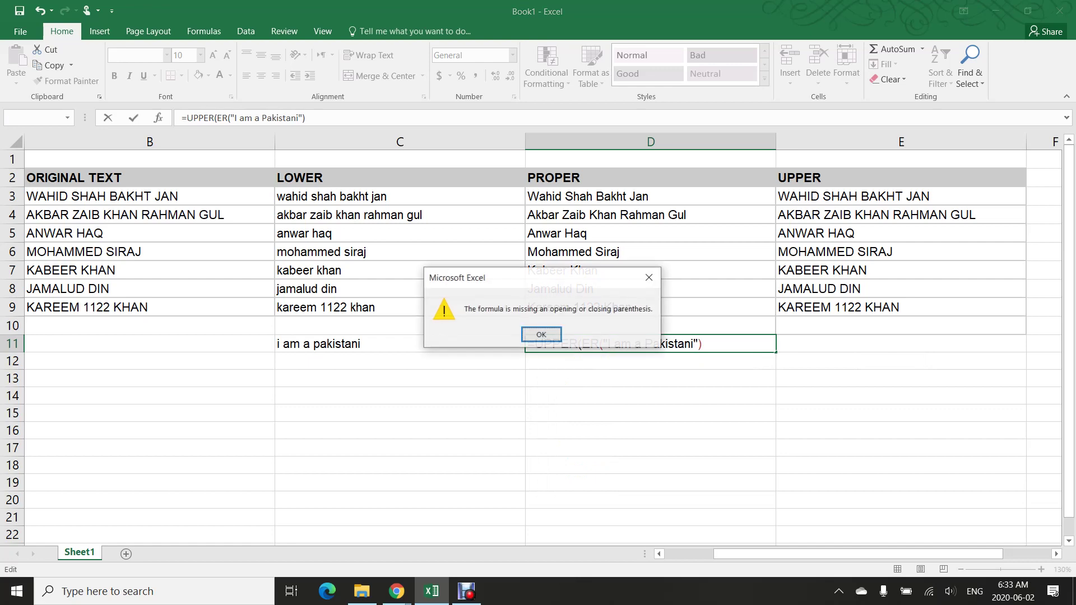
Step: Remove the leftover "ER" from the D11 formula so that it reads =UPPER("I am a Pakistani")
key(Return)
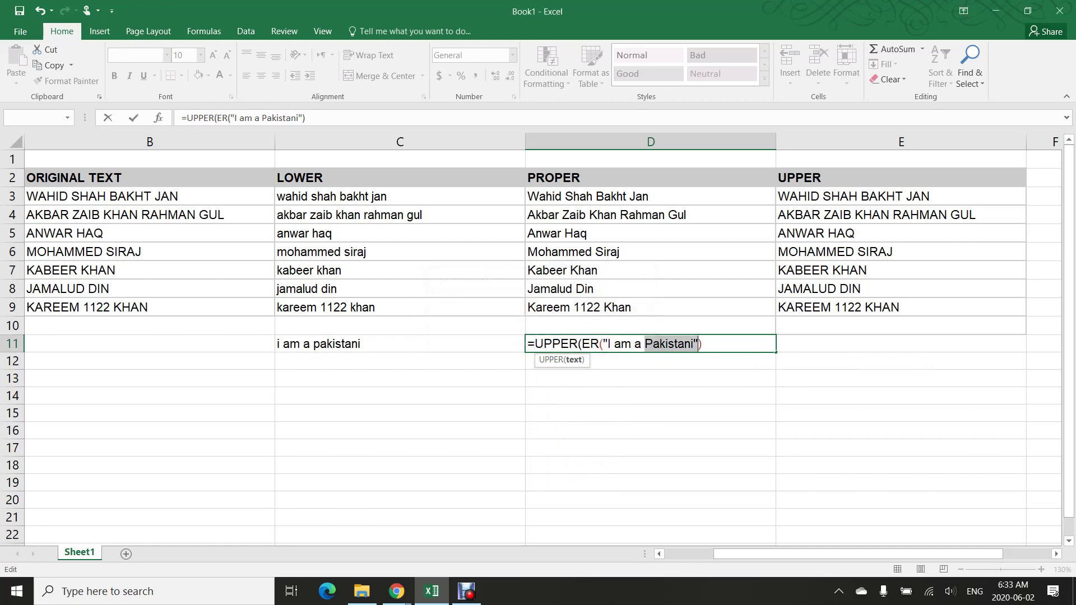
key(Left)
click(608, 344)
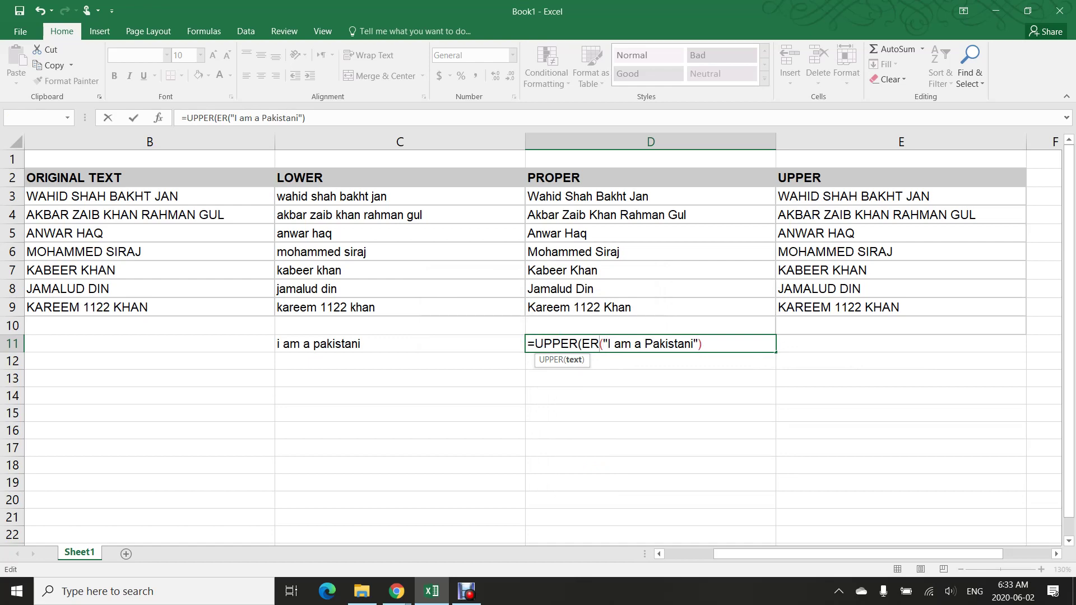
key(BackSpace)
key(BackSpace)
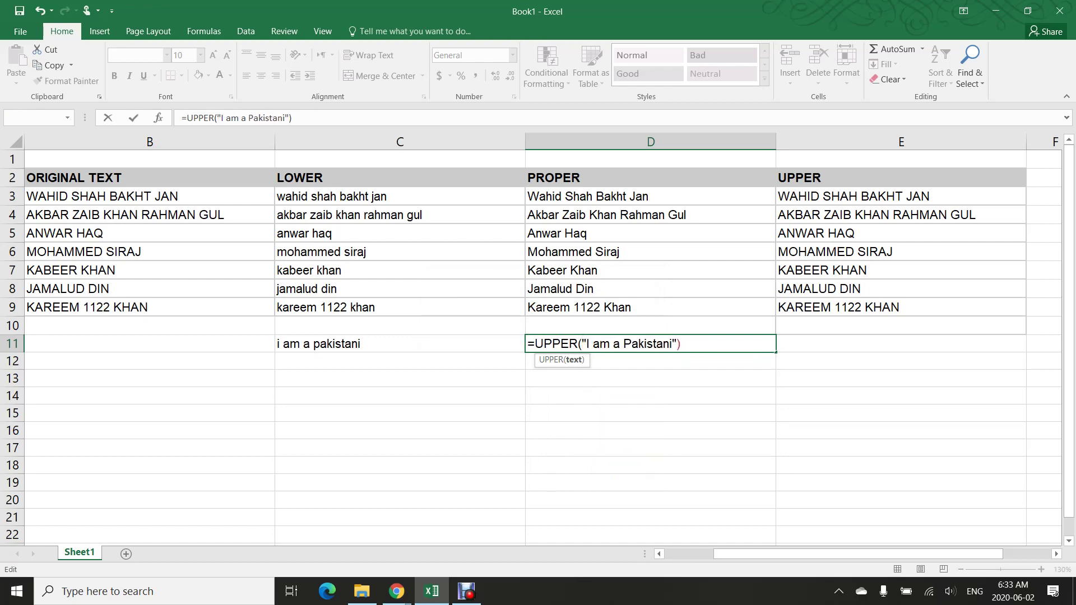
key(Return)
key(Up)
key(Right)
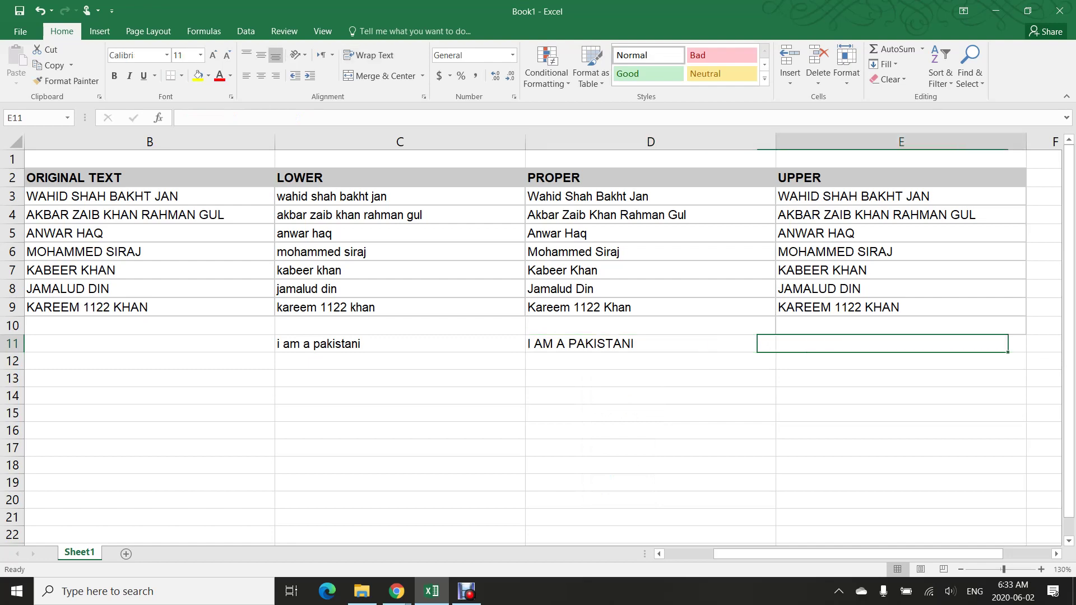
Step: Copy the UPPER formula from D11 into E11
key(Left)
key(ctrl+c)
key(Right)
key(ctrl+v)
key(Left)
key(Escape)
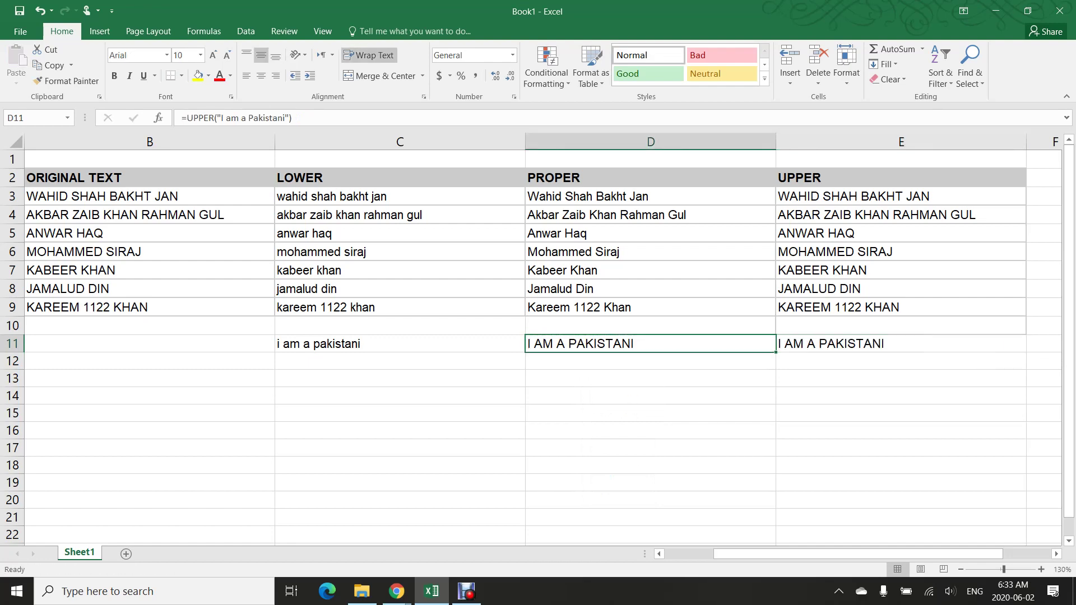
Step: Change the formula in D11 to =PROPER("I am a Pakistani") and look over the formulas in row 11
key(F2)
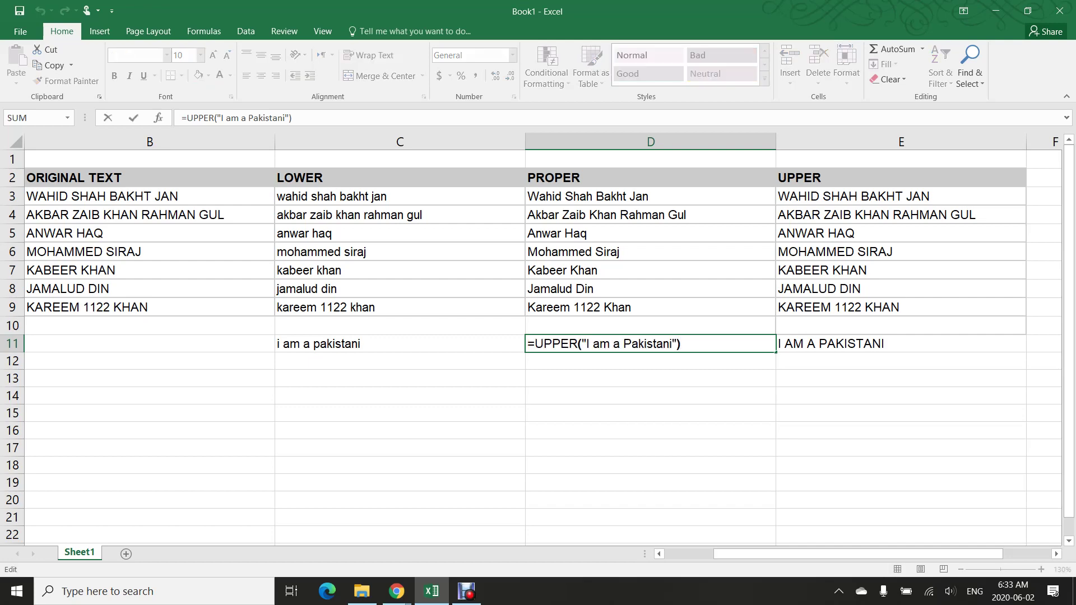
key(Left)
key(Left)
key(Left)
key(Left)
key(Left)
key(Left)
key(Left)
key(Left)
key(Left)
key(Left)
key(Left)
key(Left)
key(Left)
key(Left)
key(Left)
key(Left)
key(Left)
key(Left)
key(Left)
key(Left)
key(Left)
key(Left)
key(Left)
key(shift+Right)
key(shift+Right)
key(shift+Right)
key(shift+Right)
key(shift+Right)
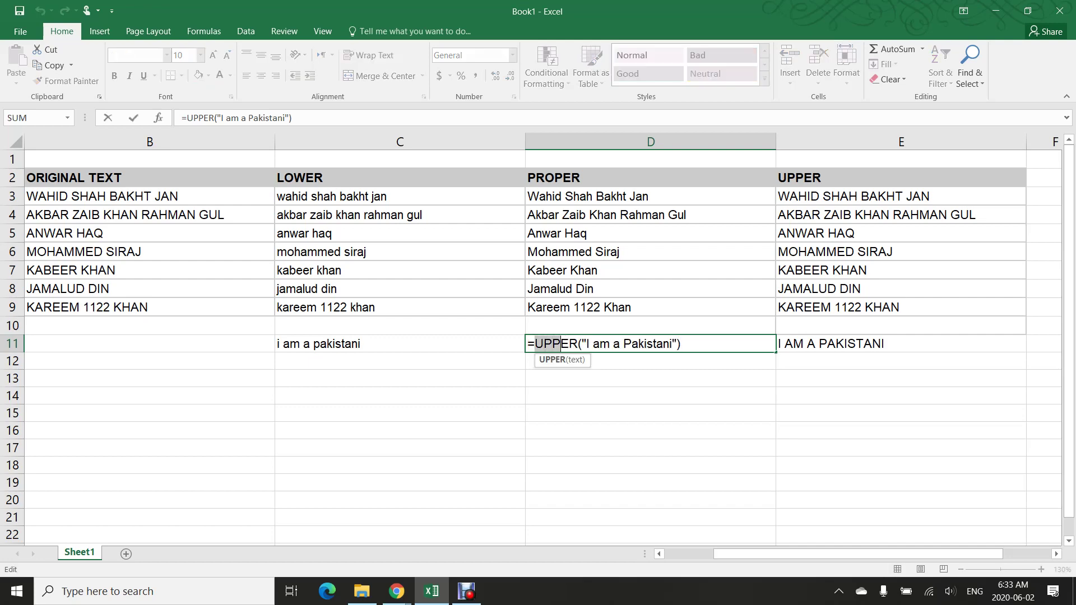
text(proper)
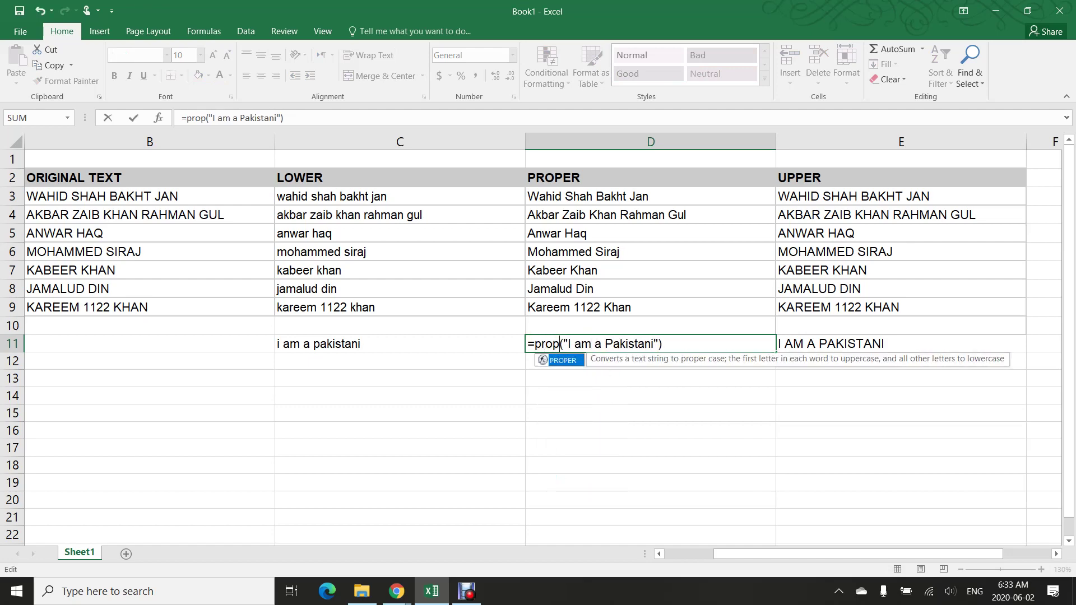
key(Tab)
key(Return)
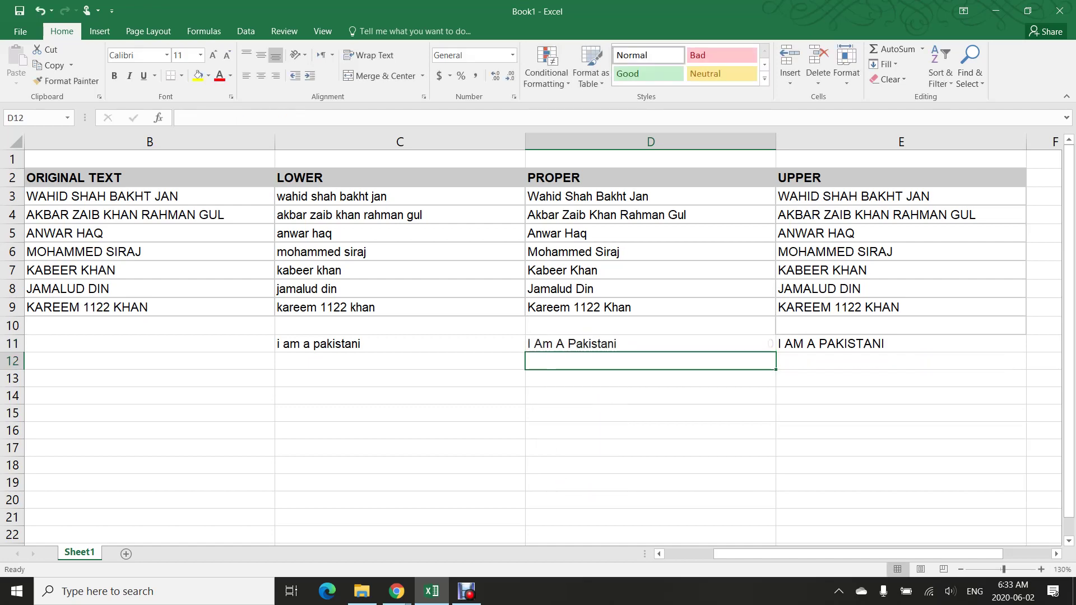
key(Up)
key(Right)
key(Left)
key(Left)
key(Left)
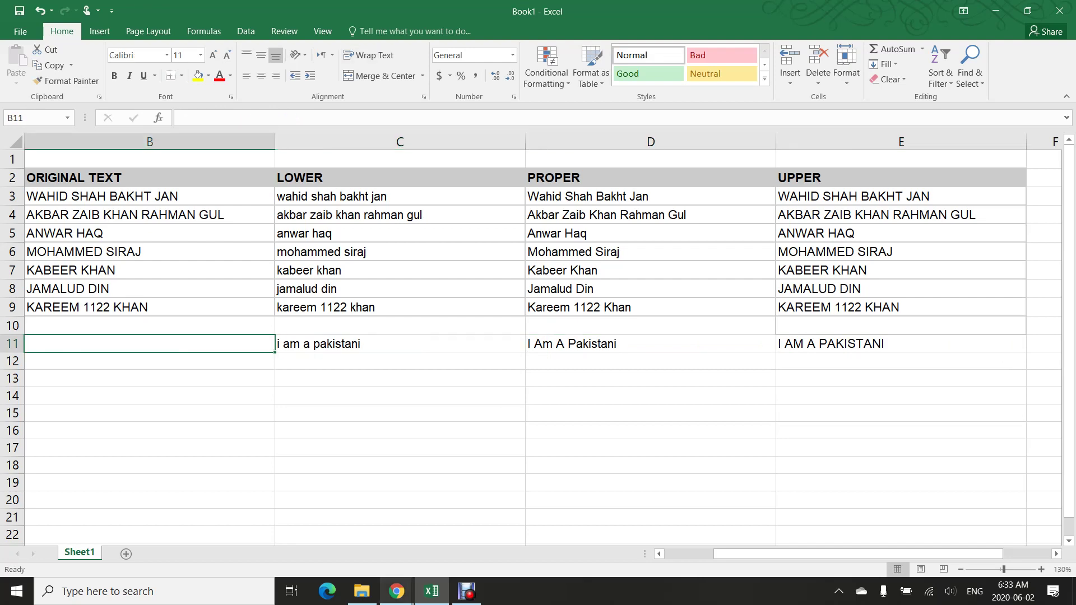
Step: Switch to the Google Slides presentation in Chrome, start the slideshow from the "Practice Time?" slide and advance to slide 6
click(397, 592)
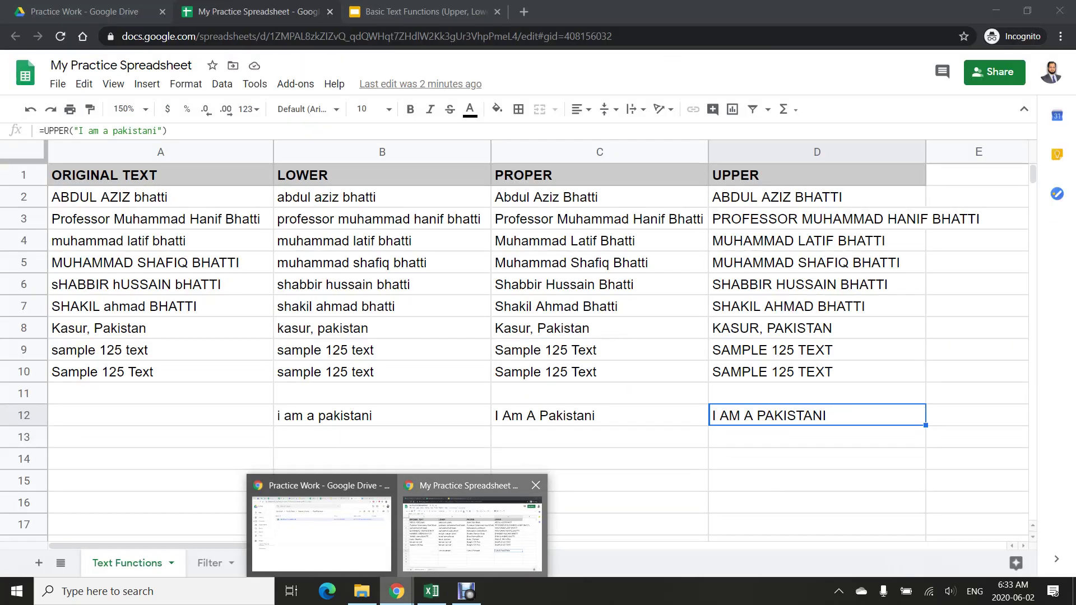
click(472, 527)
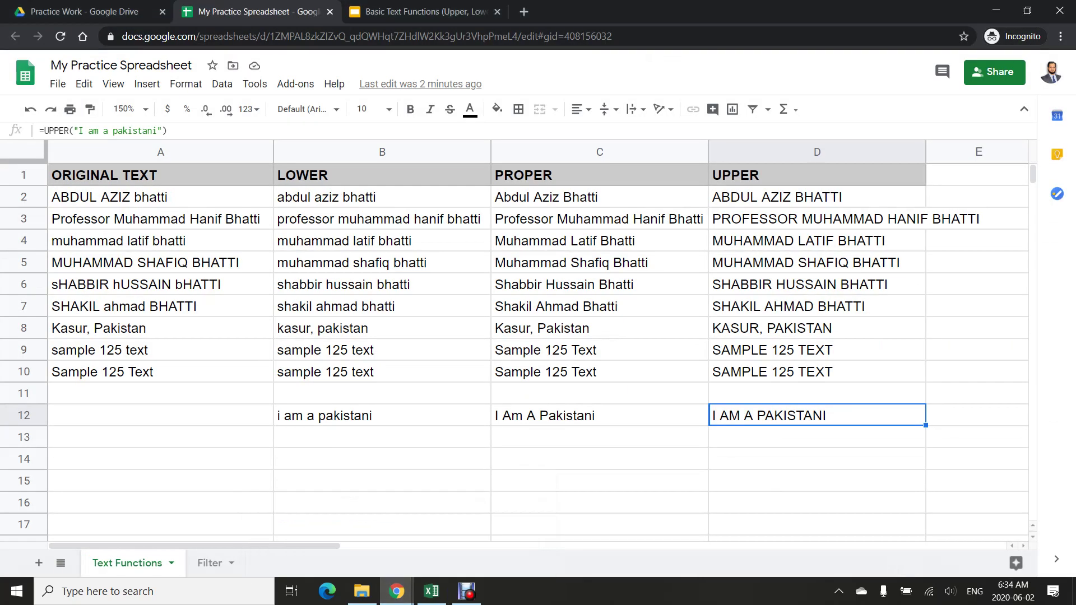
key(ctrl+Tab)
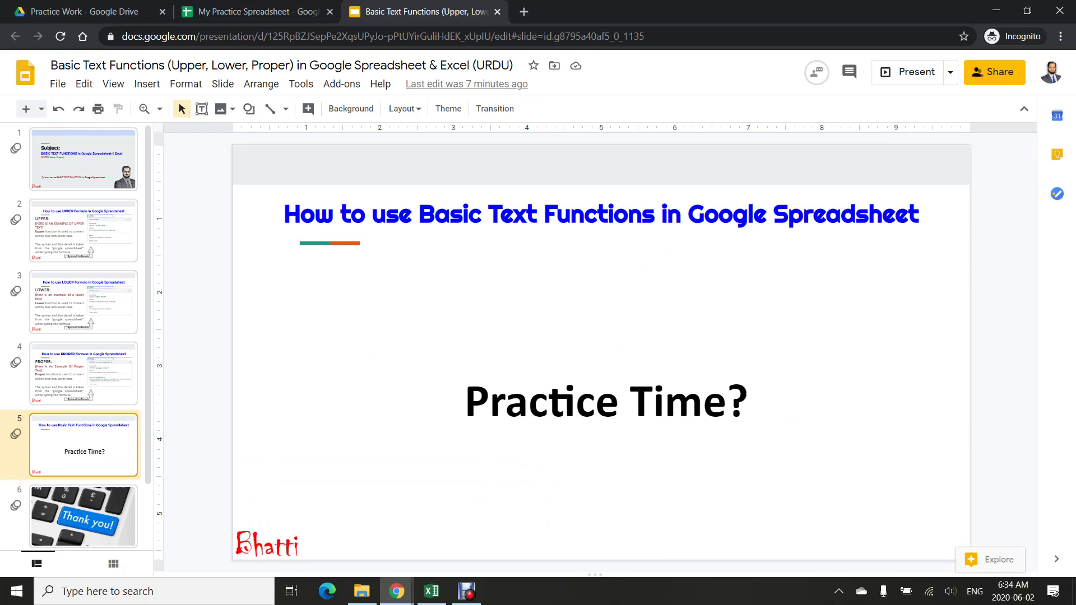
click(907, 72)
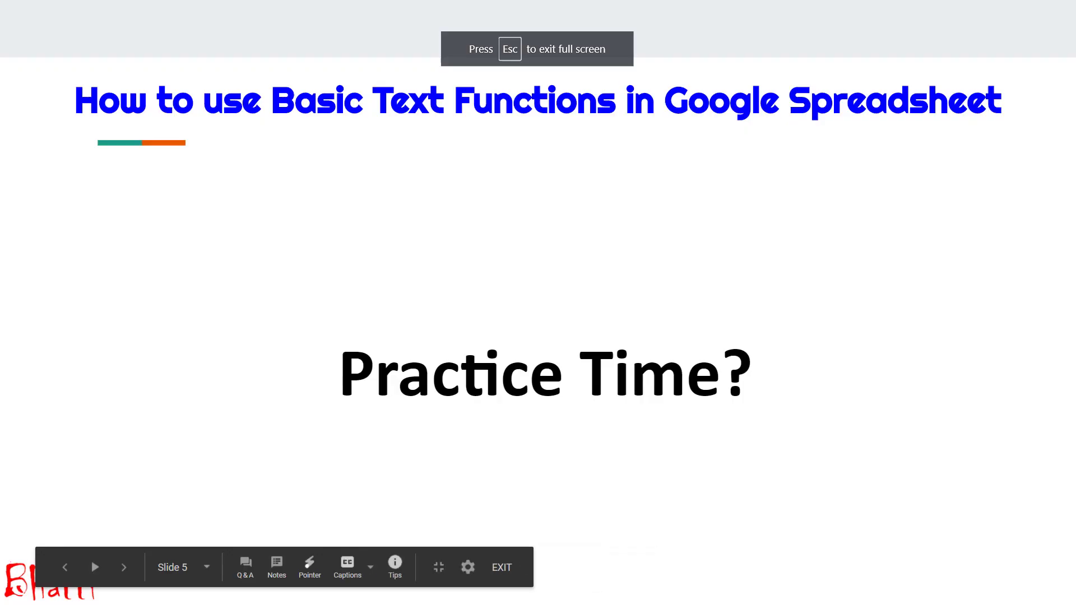
key(Right)
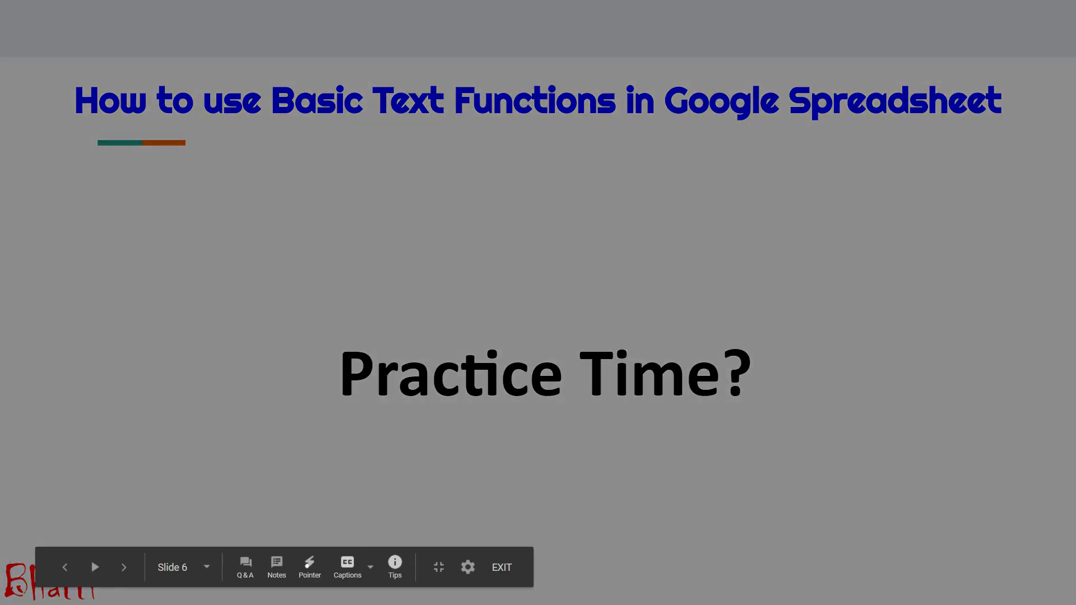